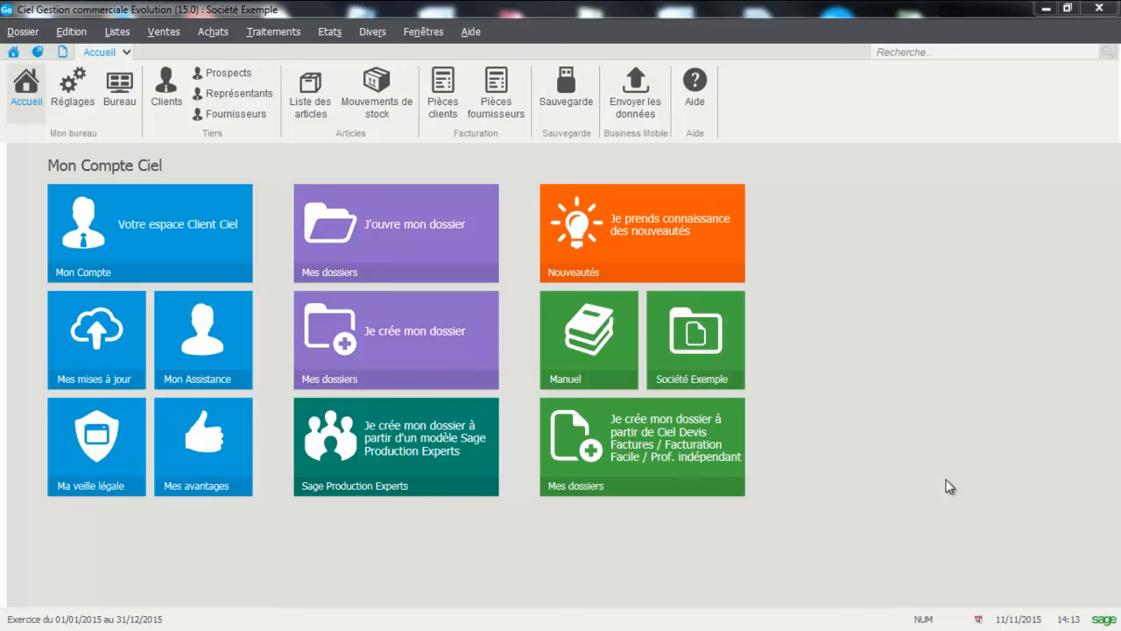
Step: Check the global, stock and subscription management options in the invoicing parameters and close them without changes
click(21, 31)
mouse_move(41, 140)
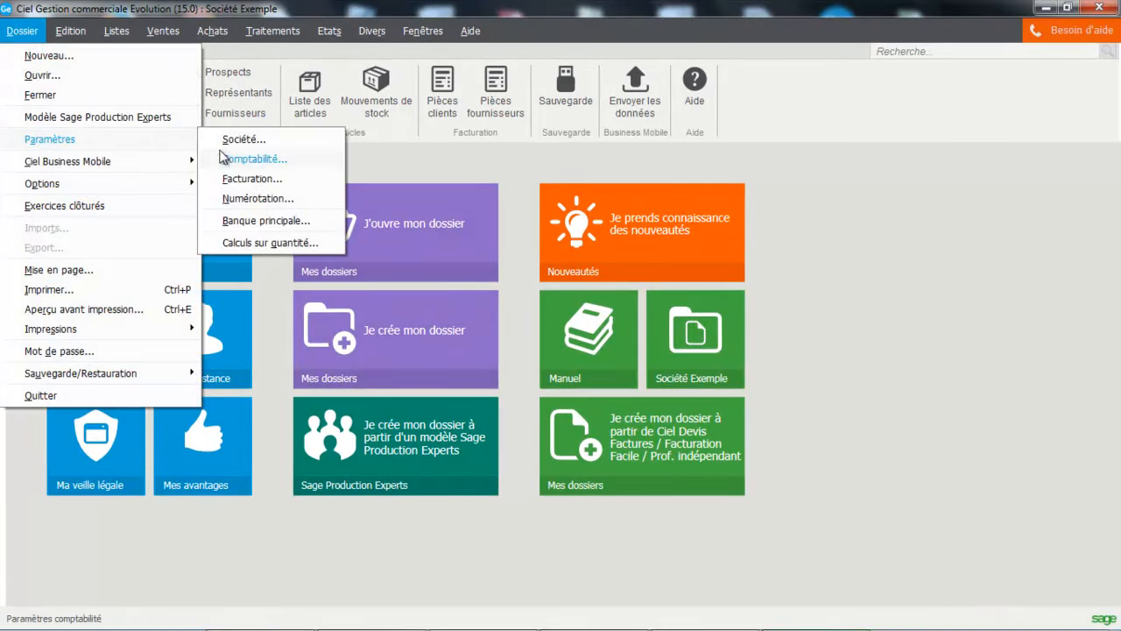
click(254, 179)
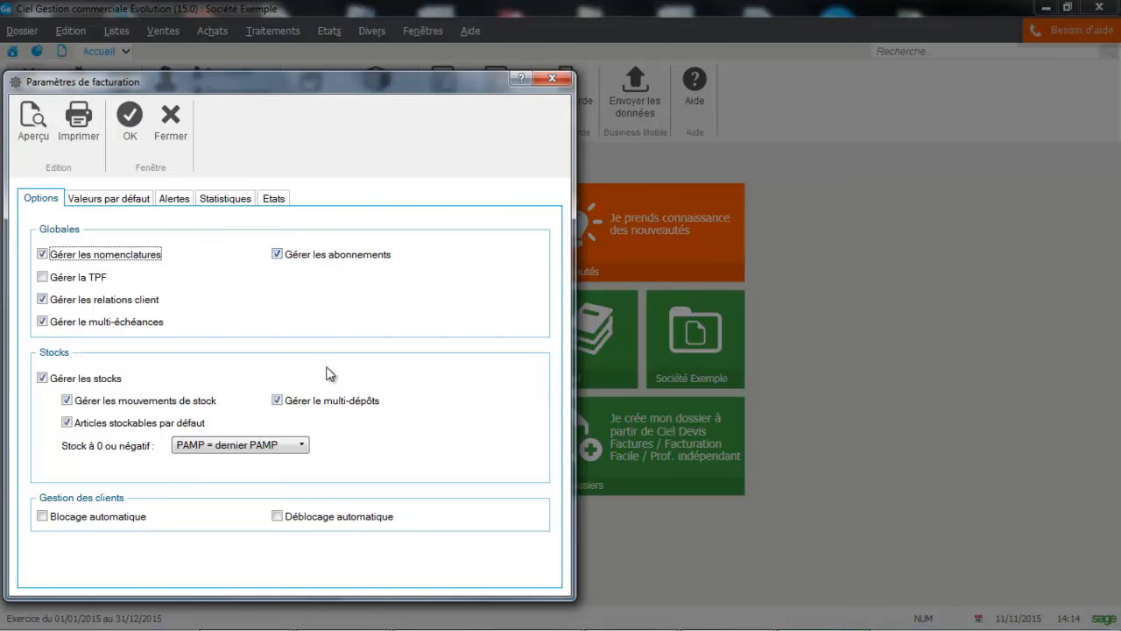
click(172, 136)
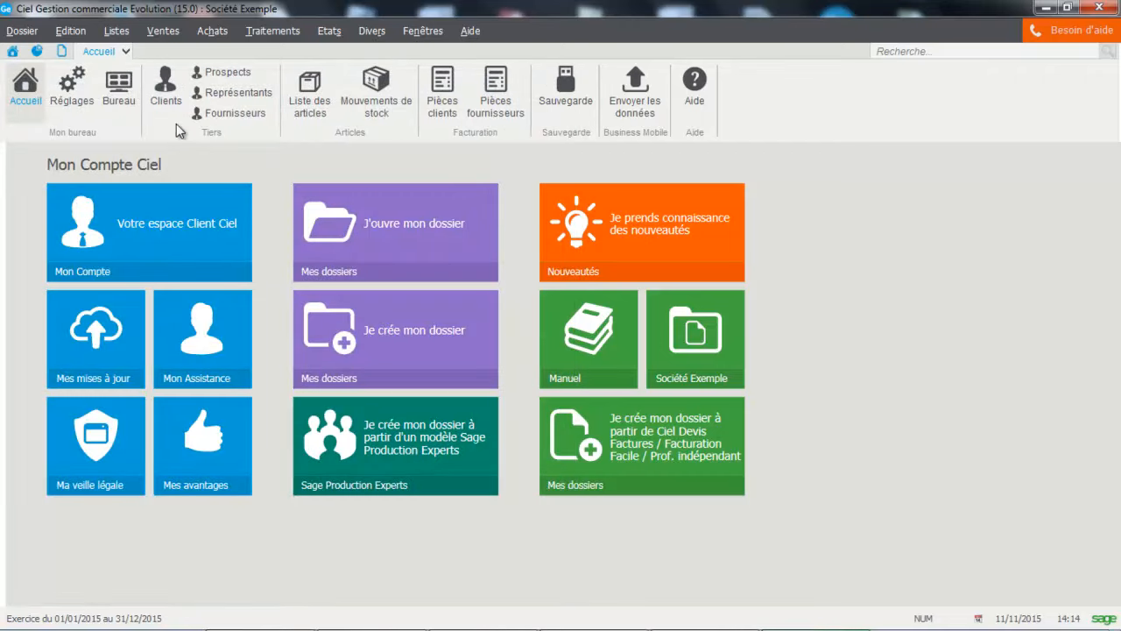
Step: Examine the existing entries in the customer subscriptions list and close the list
click(174, 36)
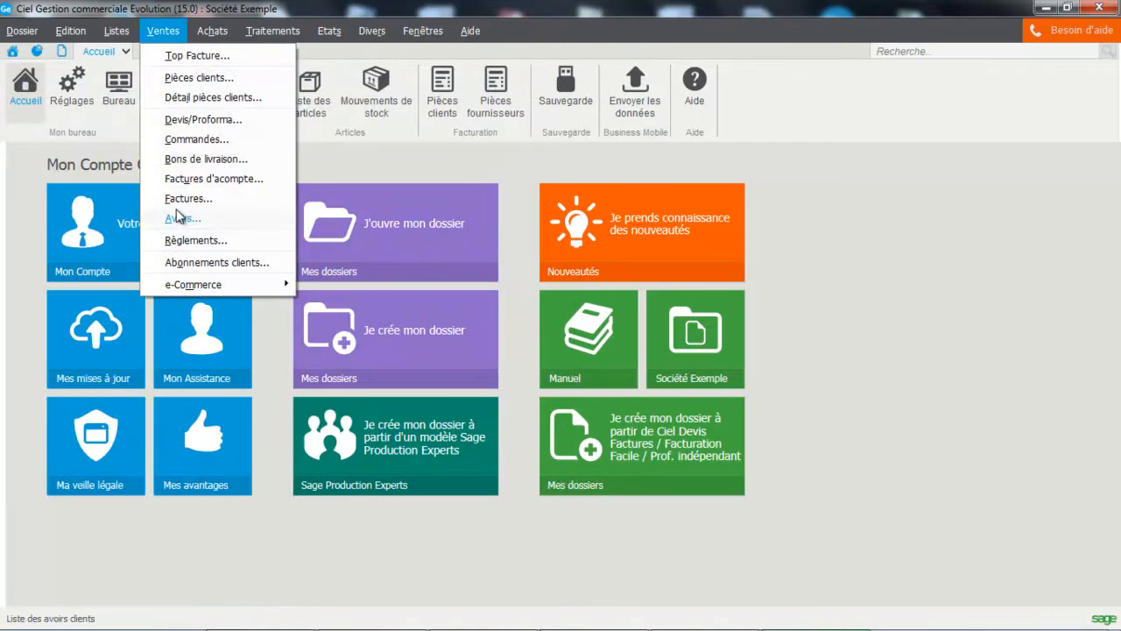
click(184, 266)
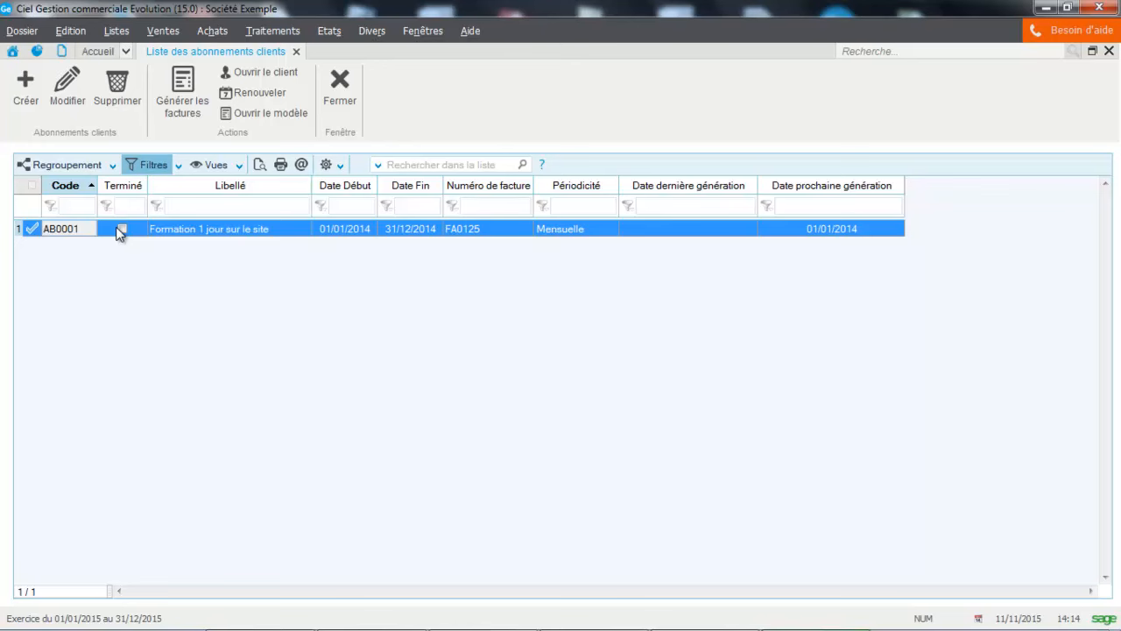
click(342, 92)
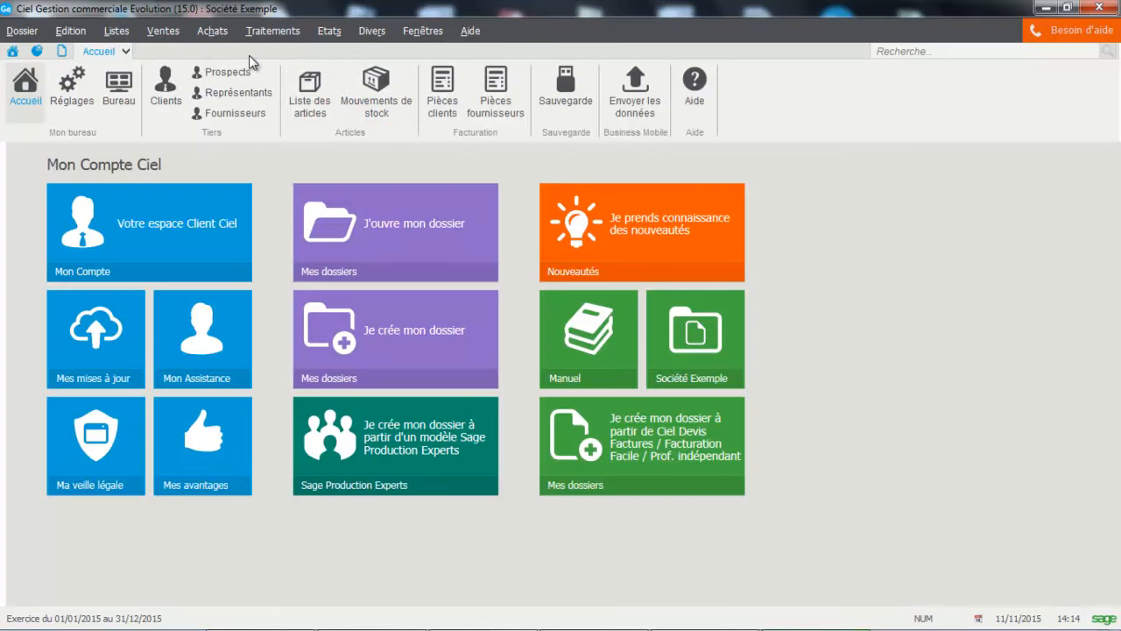
Step: Review the articles list for the items available for subscription invoicing and close the list
click(305, 101)
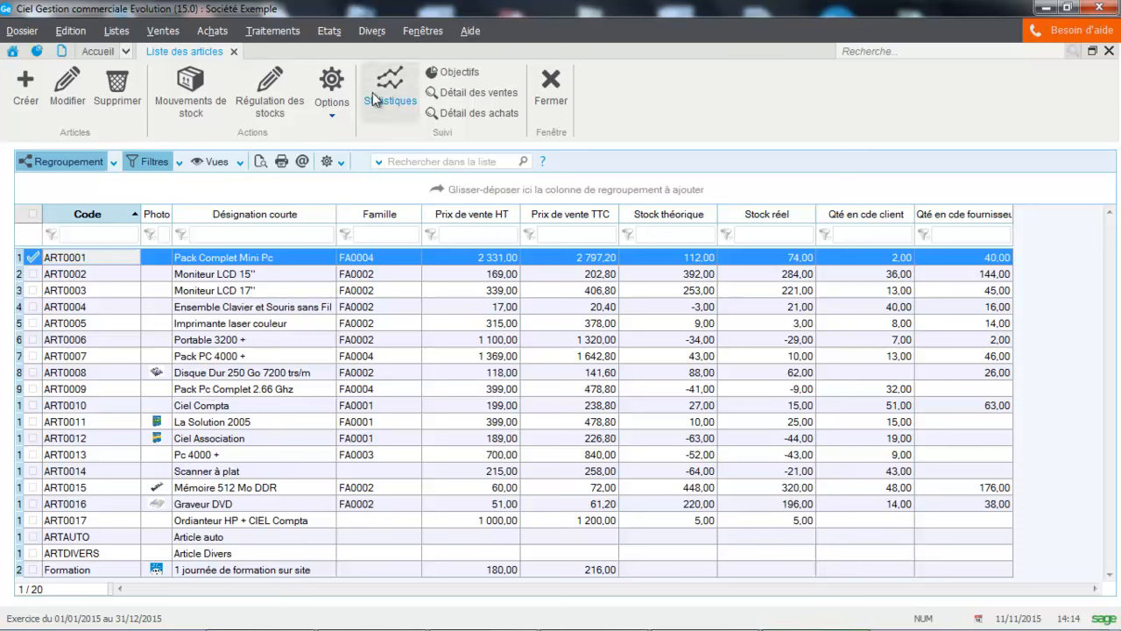
click(552, 99)
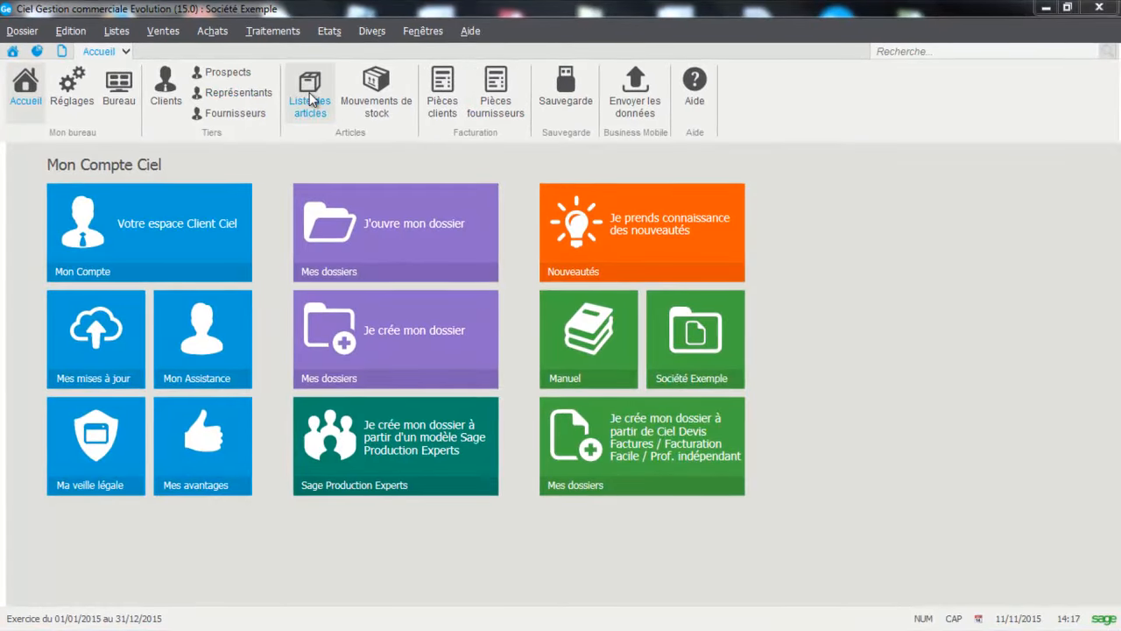
click(309, 92)
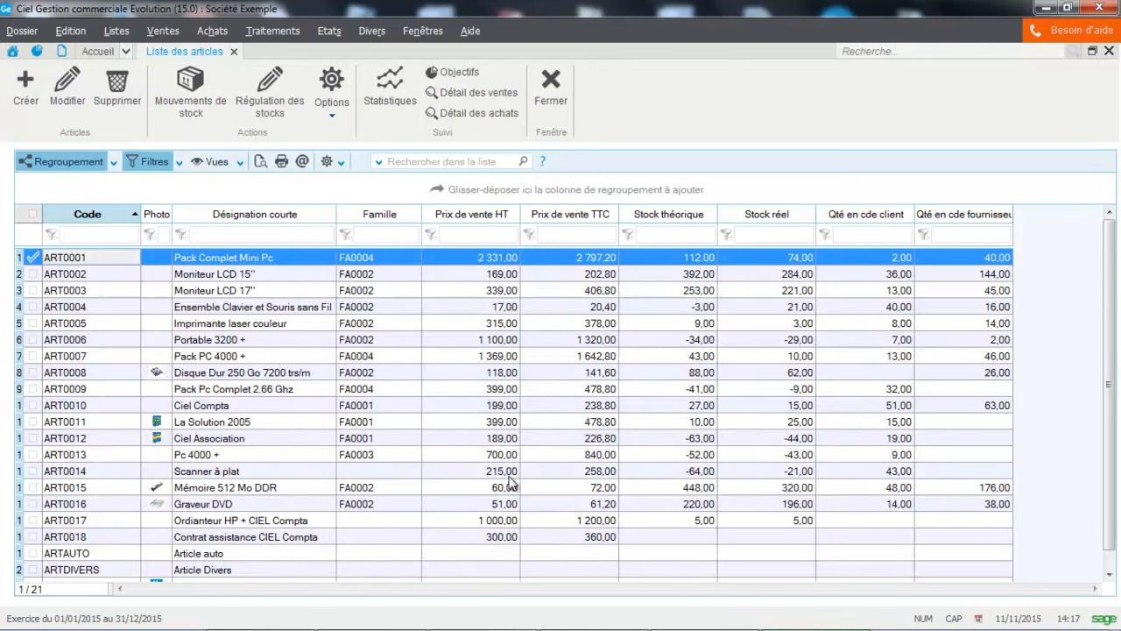
click(542, 97)
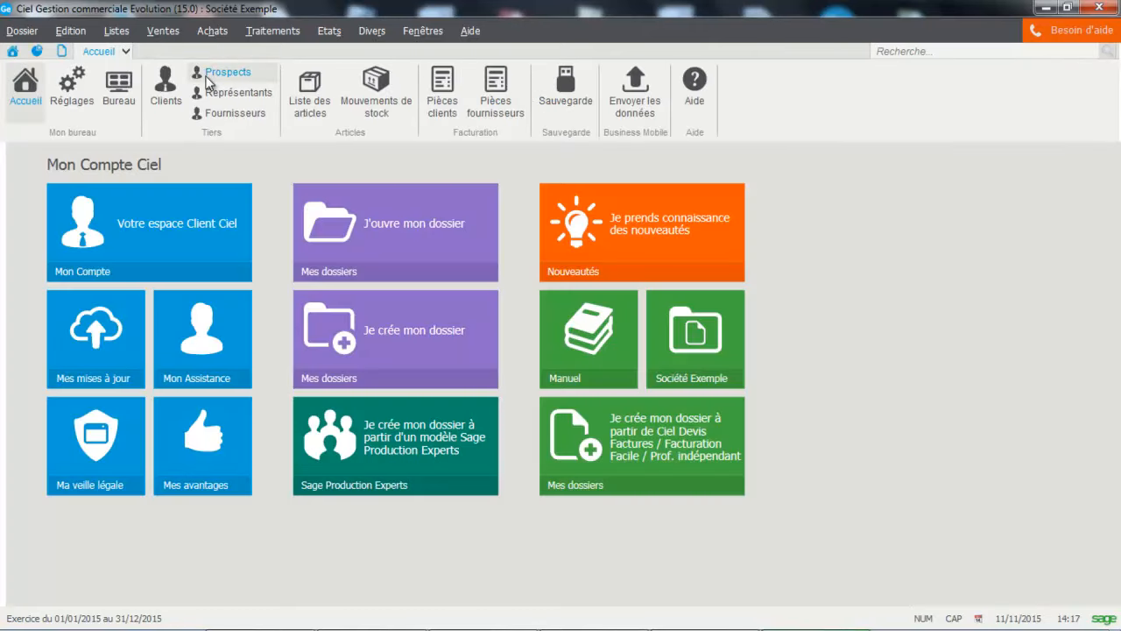
Step: Examine customer invoice FA0226 for Hotel De Luna Park in the sales invoices and close the invoice
click(178, 37)
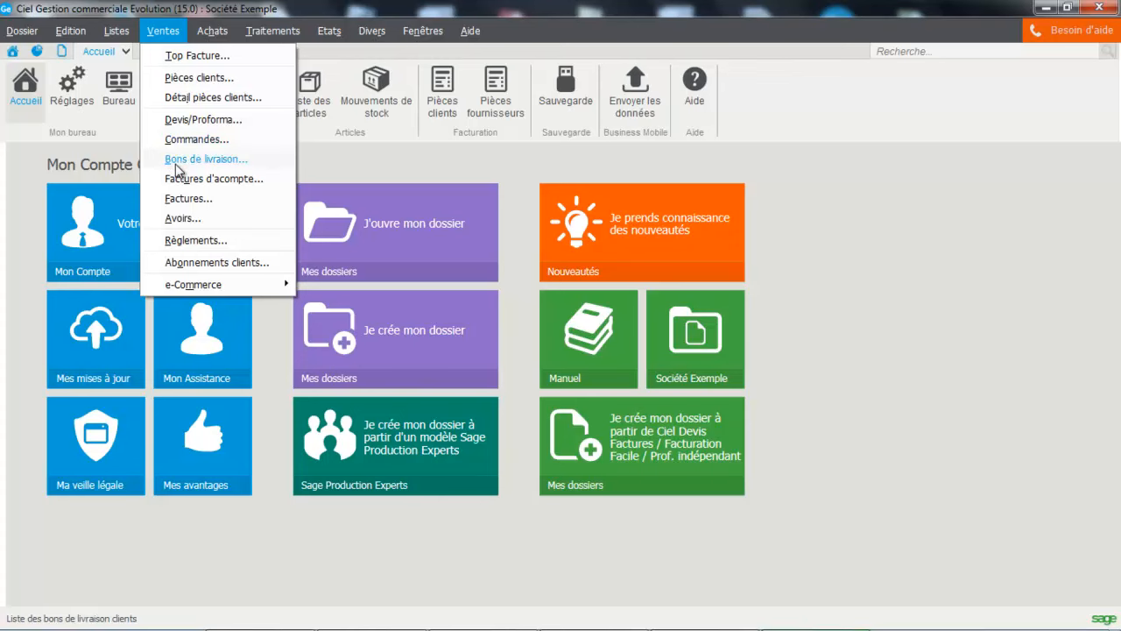
click(164, 200)
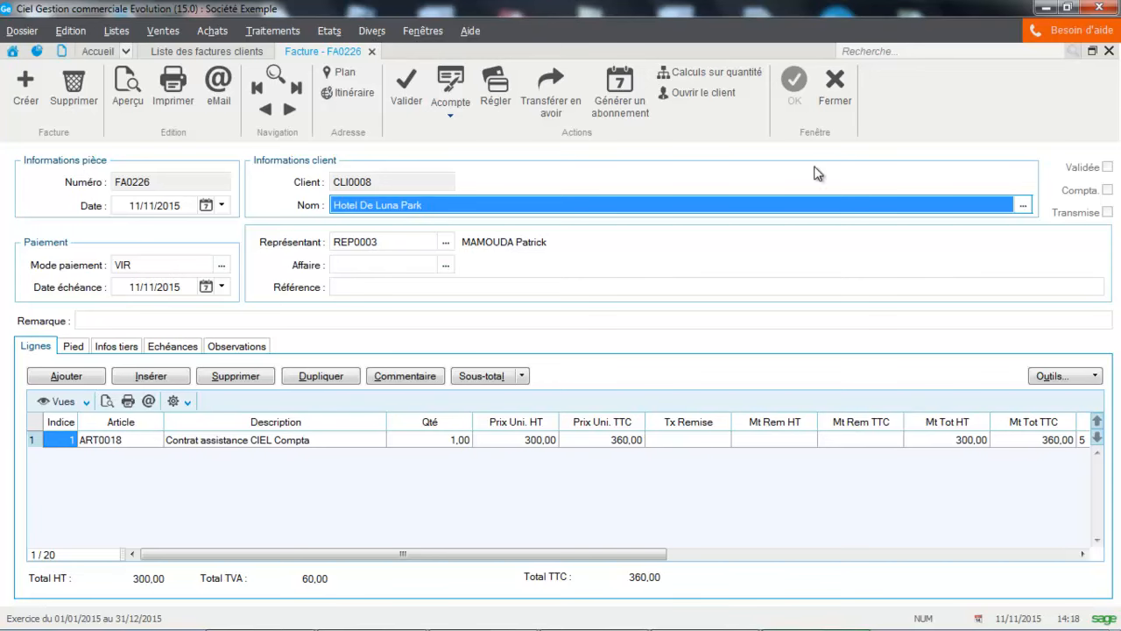
click(837, 98)
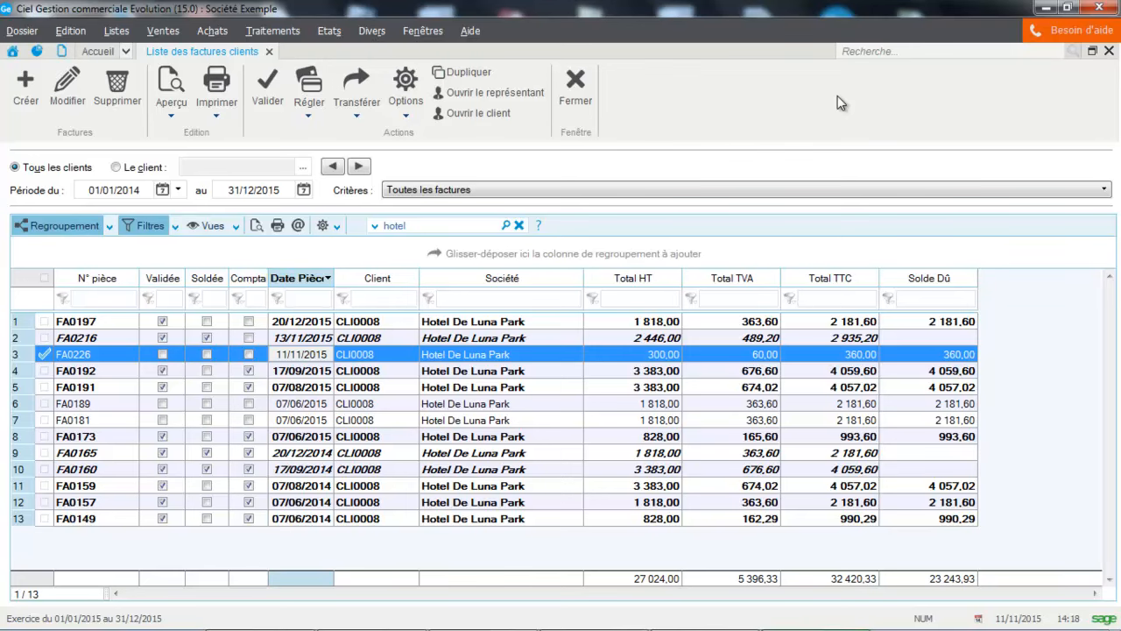
Step: Create a new customer subscription using invoice FA0226 as the model invoice
click(163, 30)
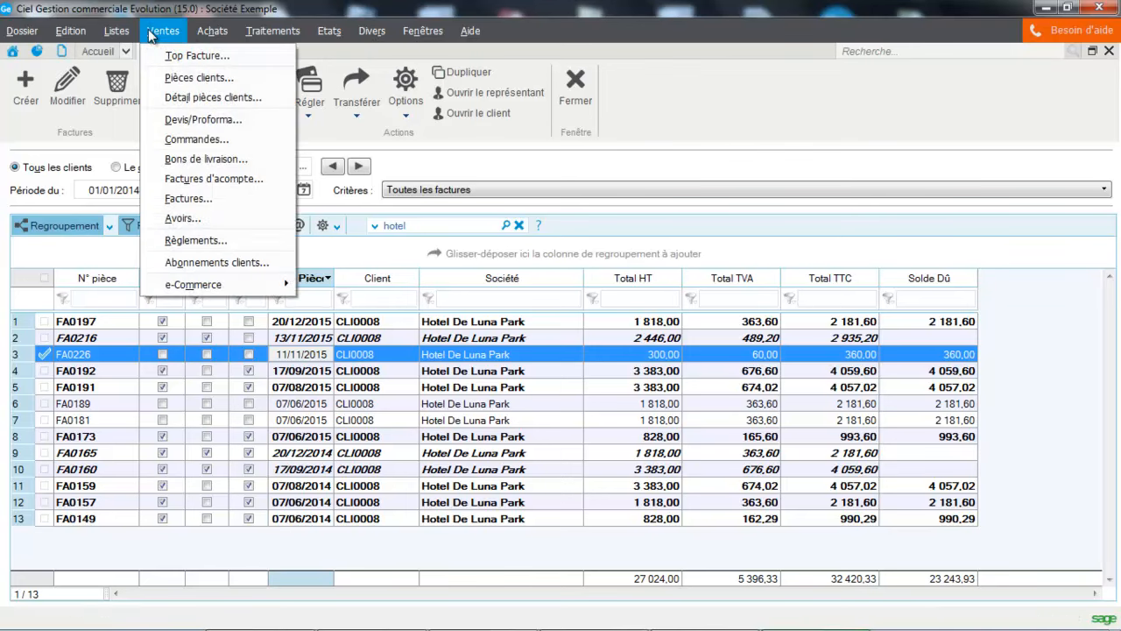
click(216, 262)
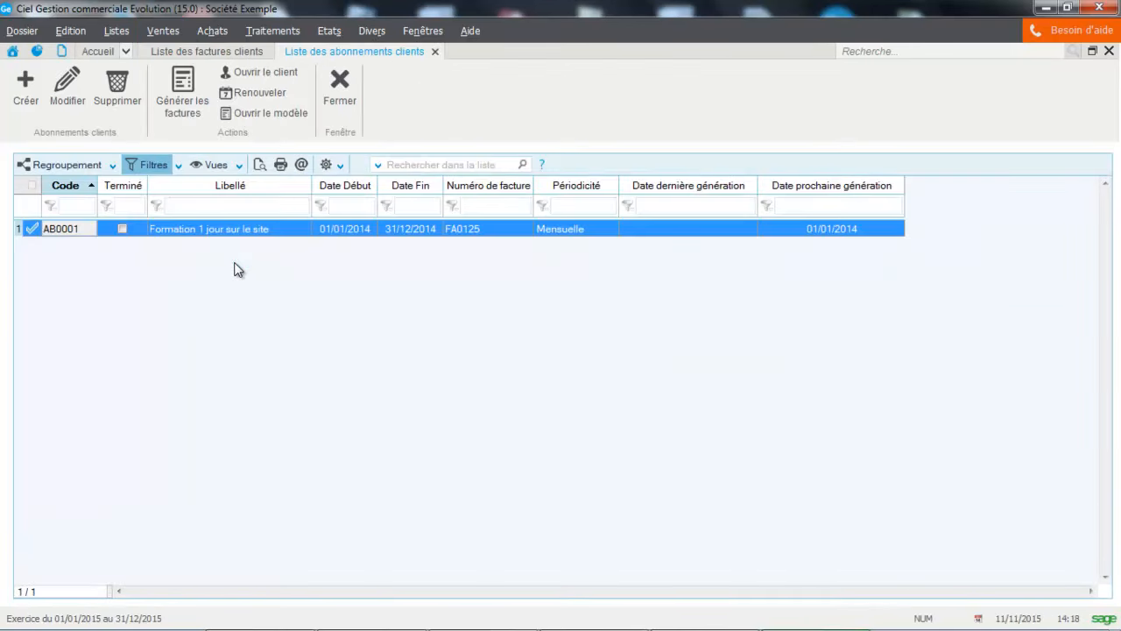
click(22, 81)
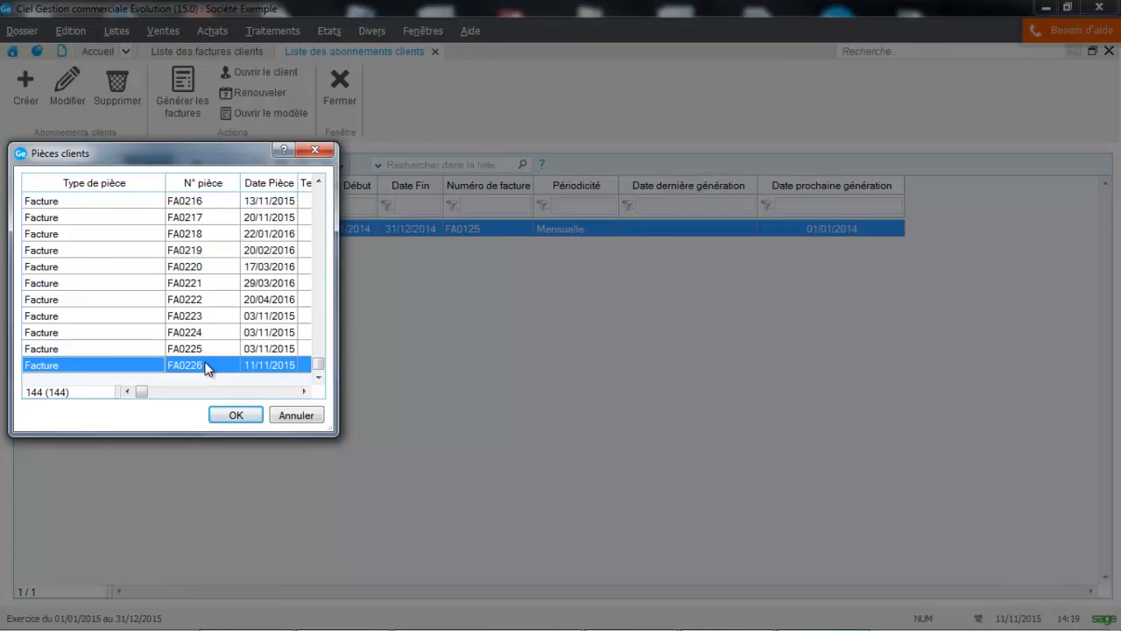
click(237, 414)
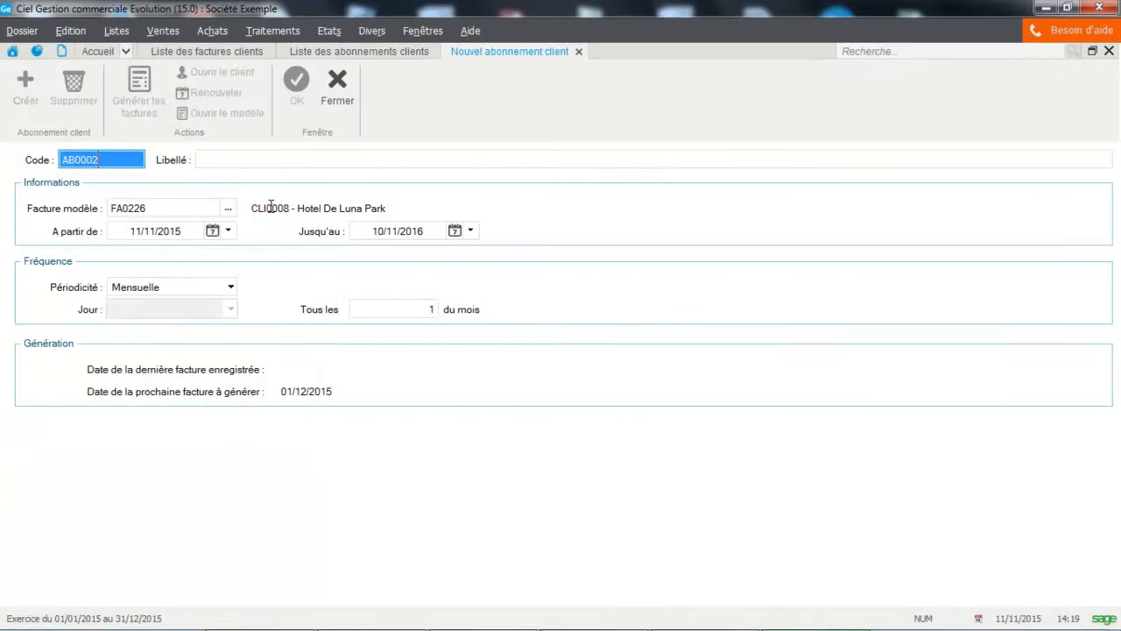
Step: Label the subscription "Renouvellement contrat assistance" and set its periodicity to Annuelle
click(250, 159)
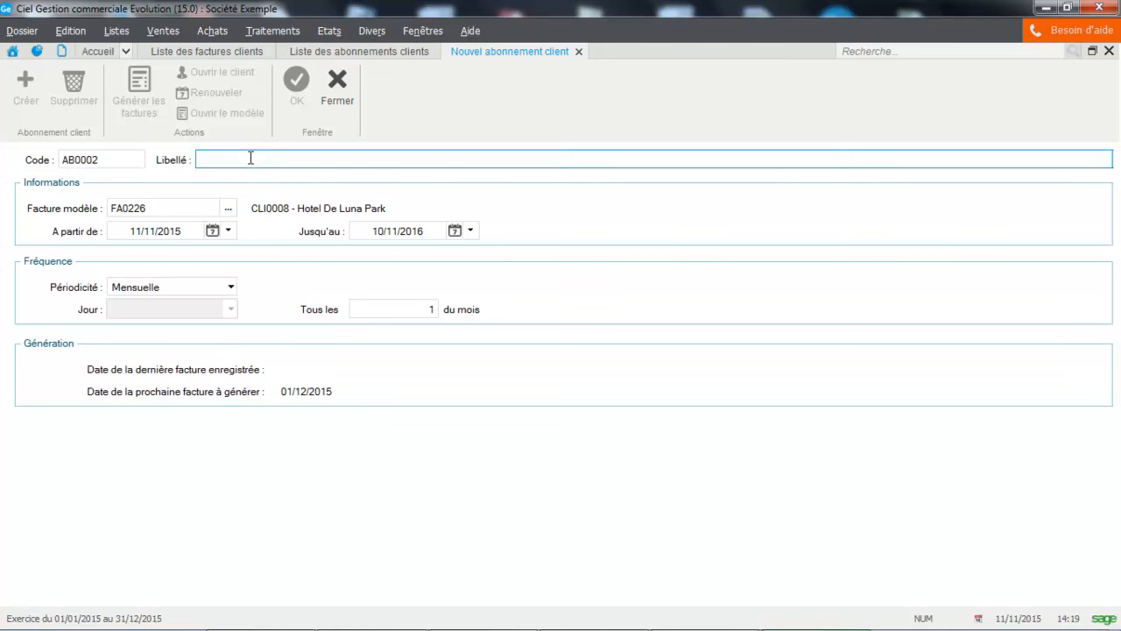
text(Renouve)
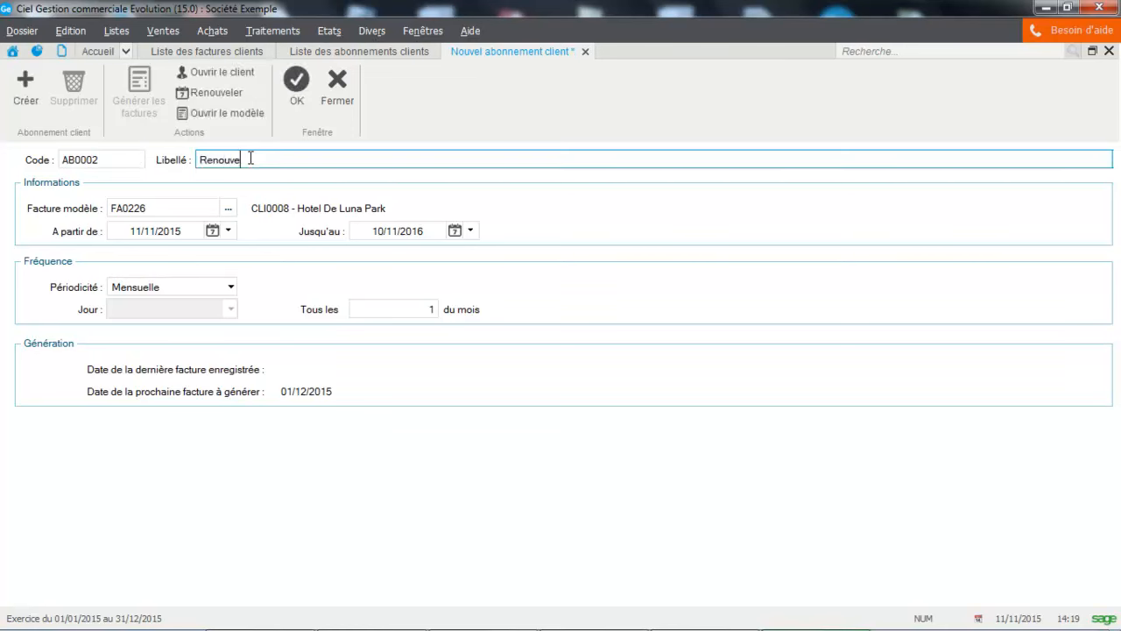
text(llement contrat assistance)
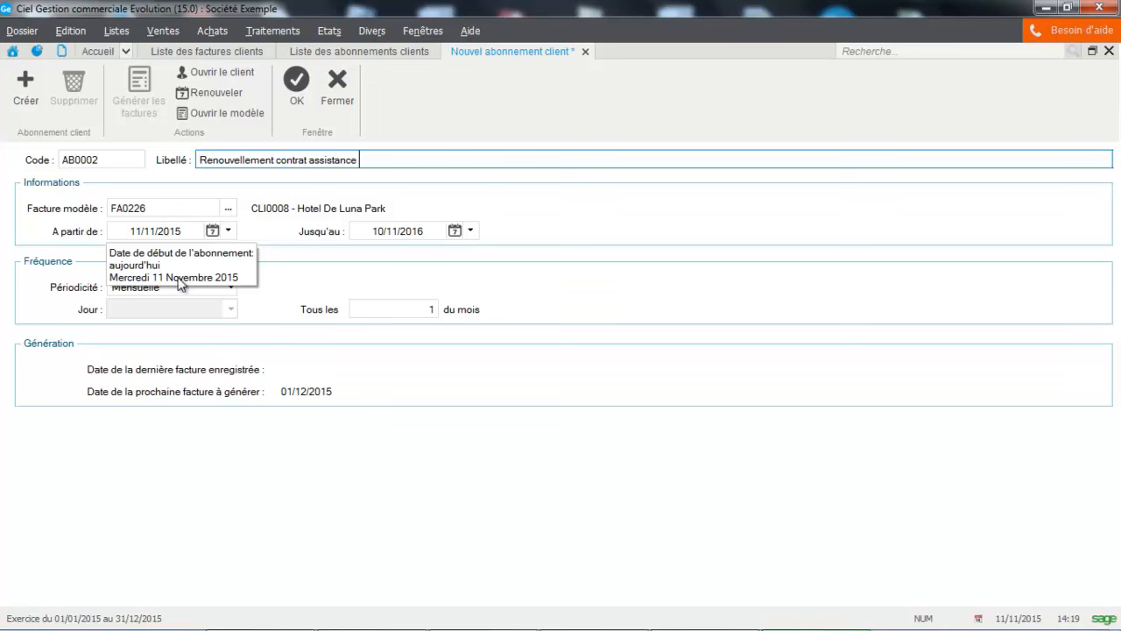
click(232, 287)
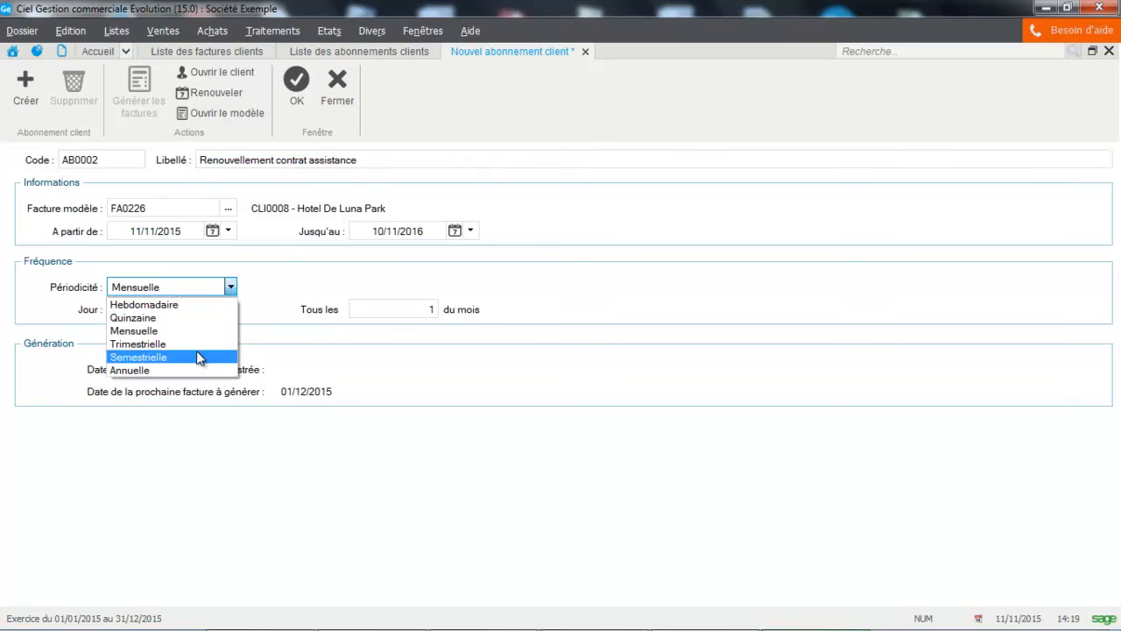
click(187, 371)
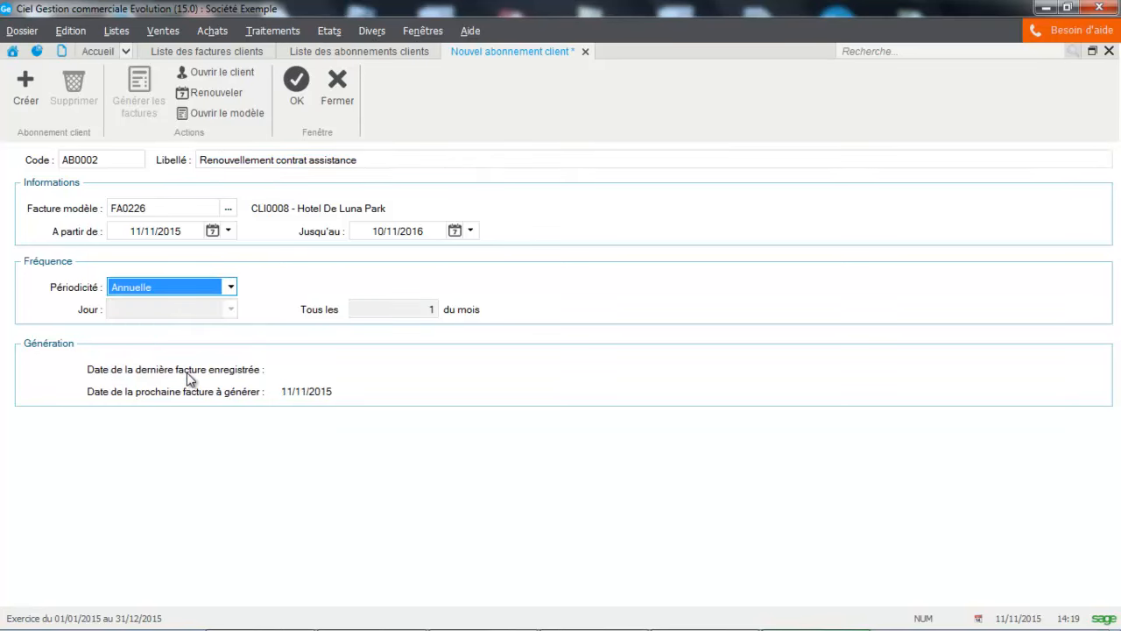
Step: Set the subscription period from 11/11/2016 to 10/11/2017 and save it without generating its invoices
click(215, 230)
click(208, 187)
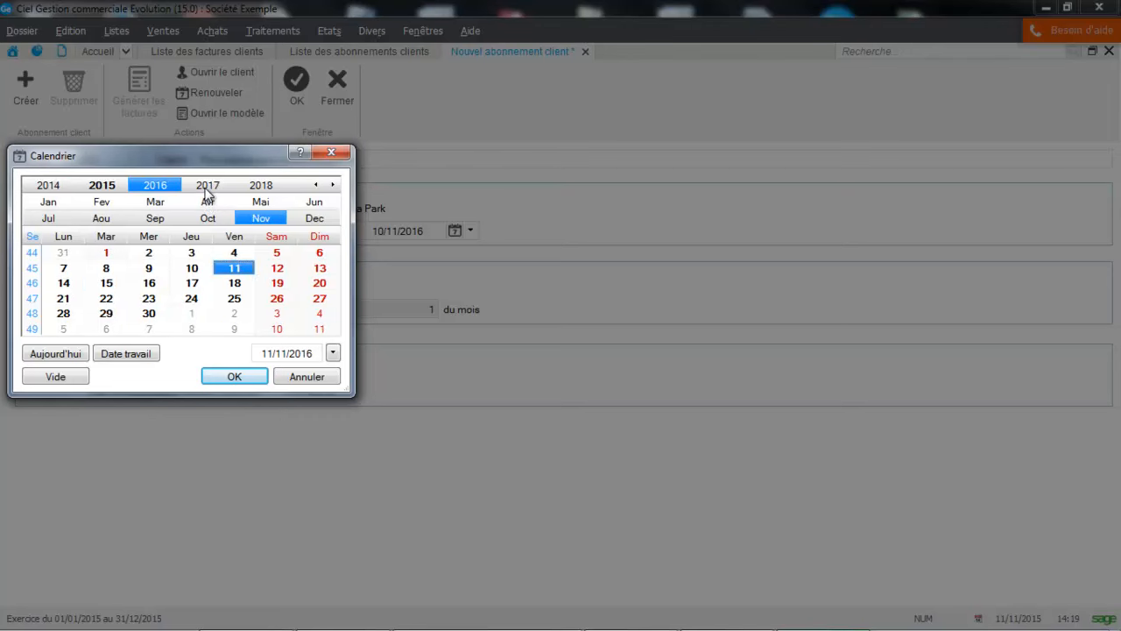
click(234, 377)
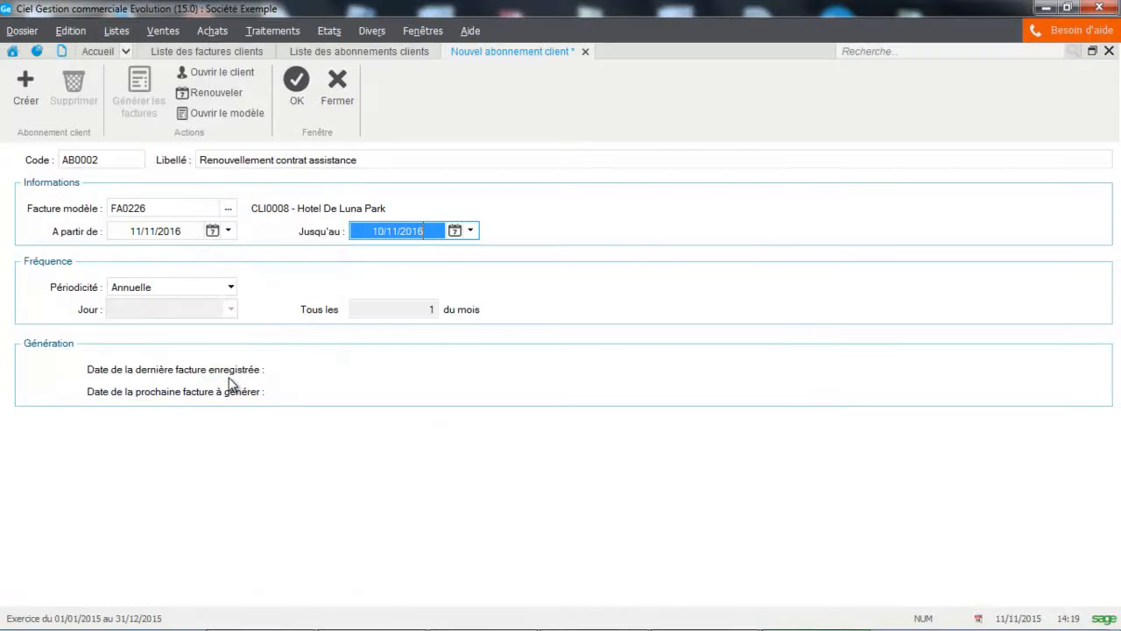
click(456, 231)
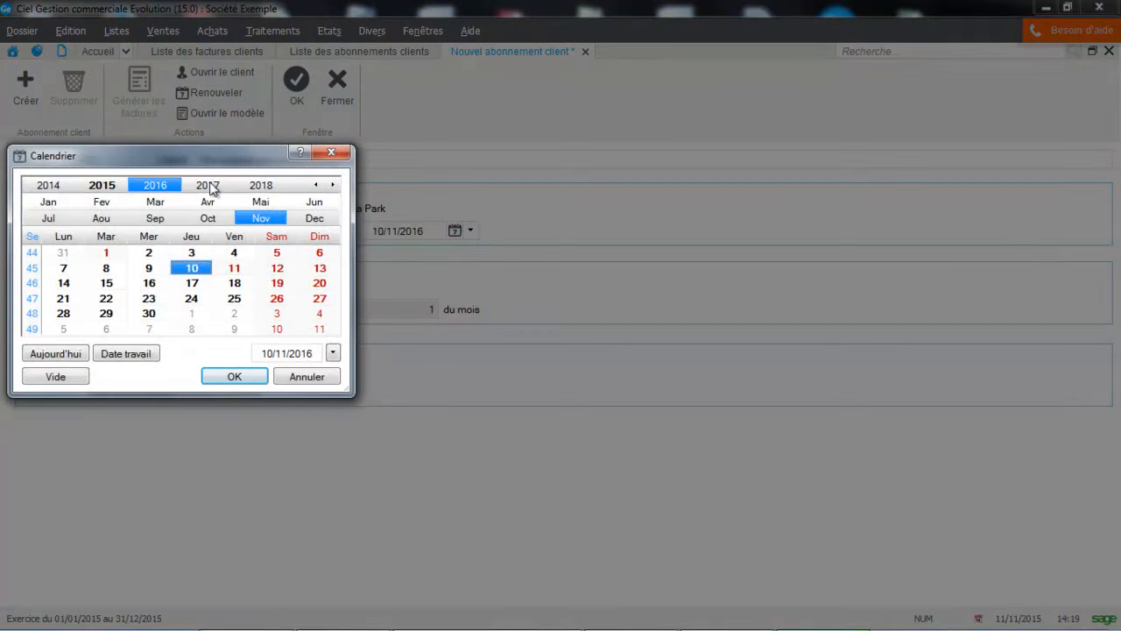
click(208, 185)
click(234, 377)
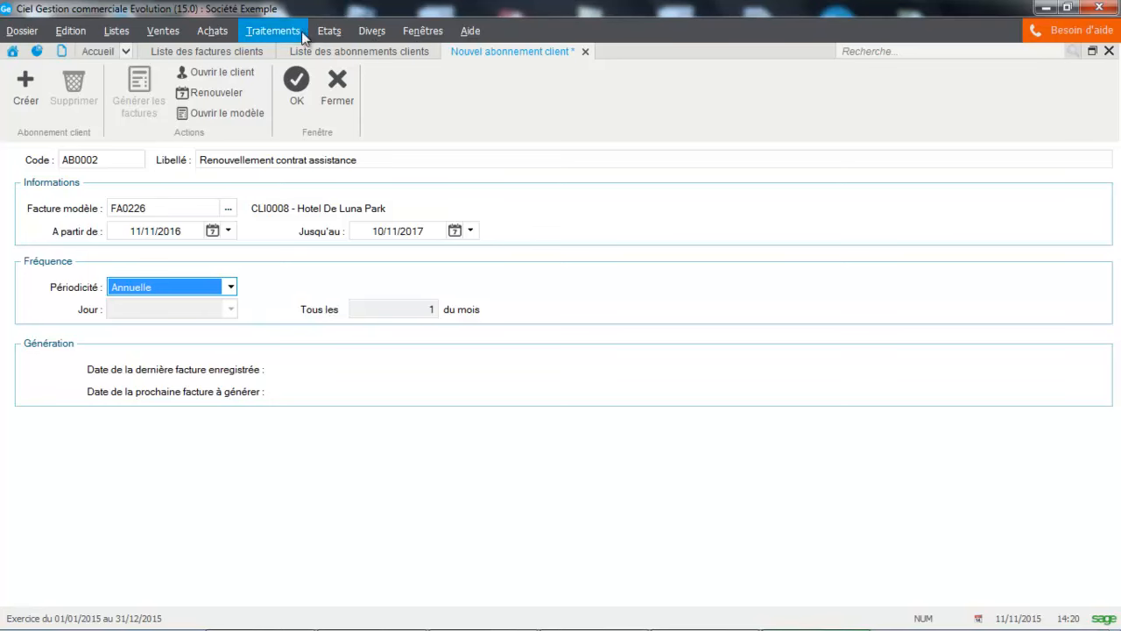
click(298, 82)
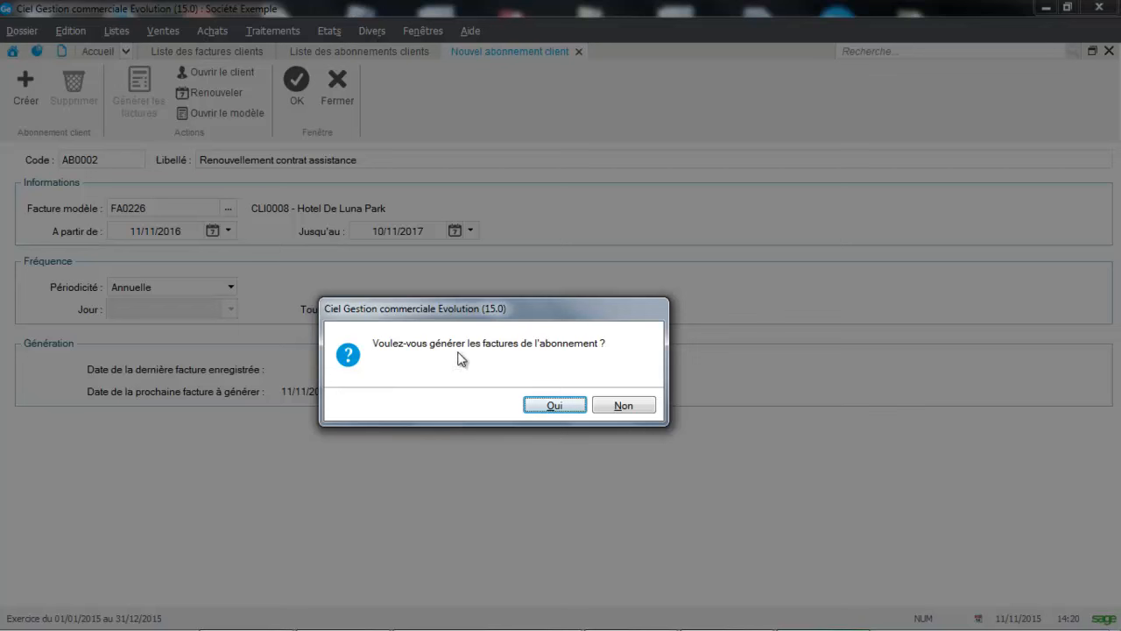
click(646, 411)
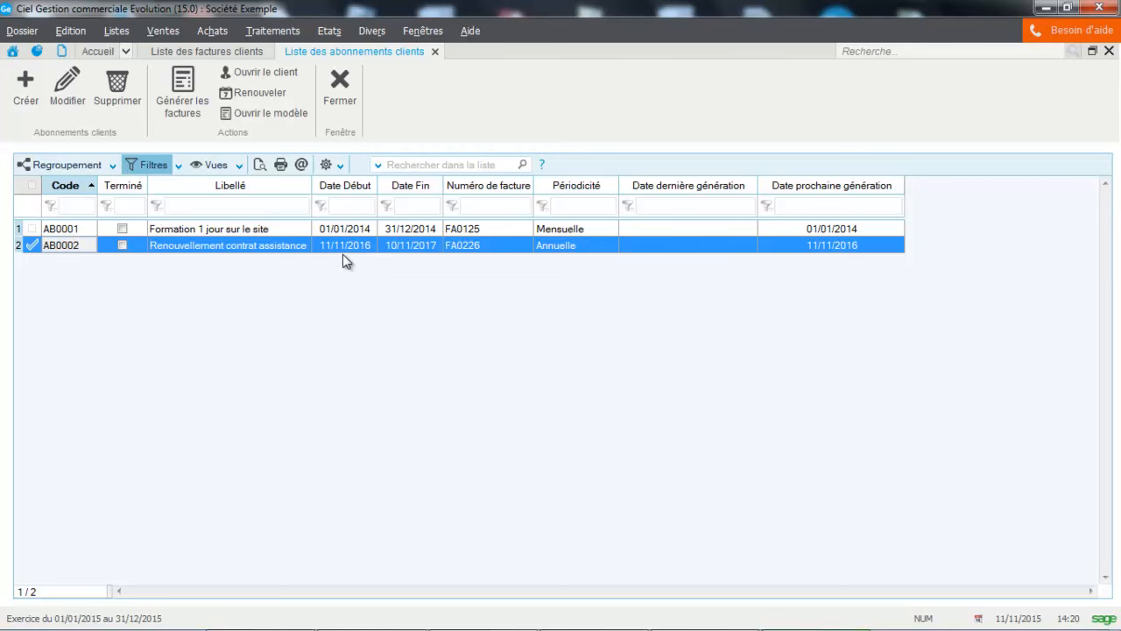
Step: Examine the invoice generation options for the Renouvellement contrat assistance subscription, cancel, and close the subscriptions list
click(184, 111)
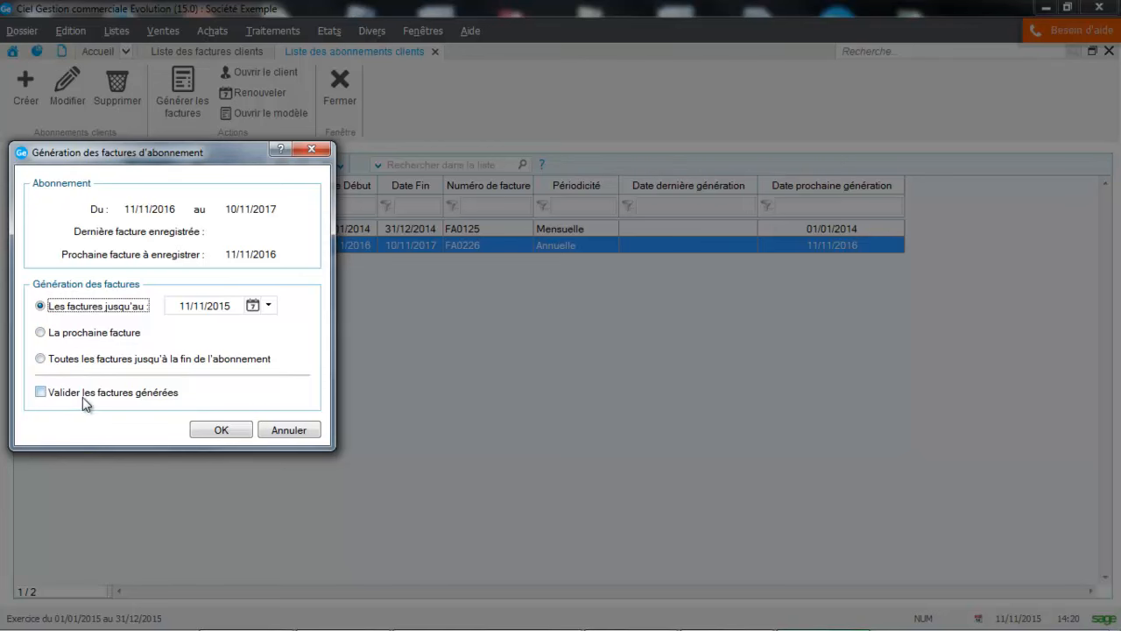
click(297, 435)
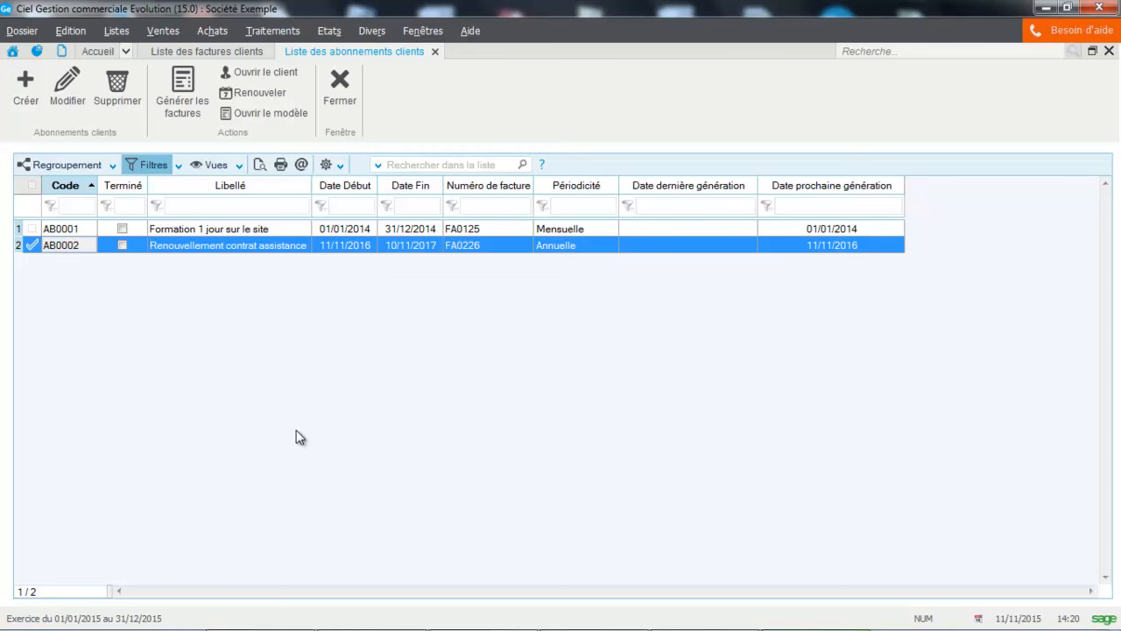
click(340, 116)
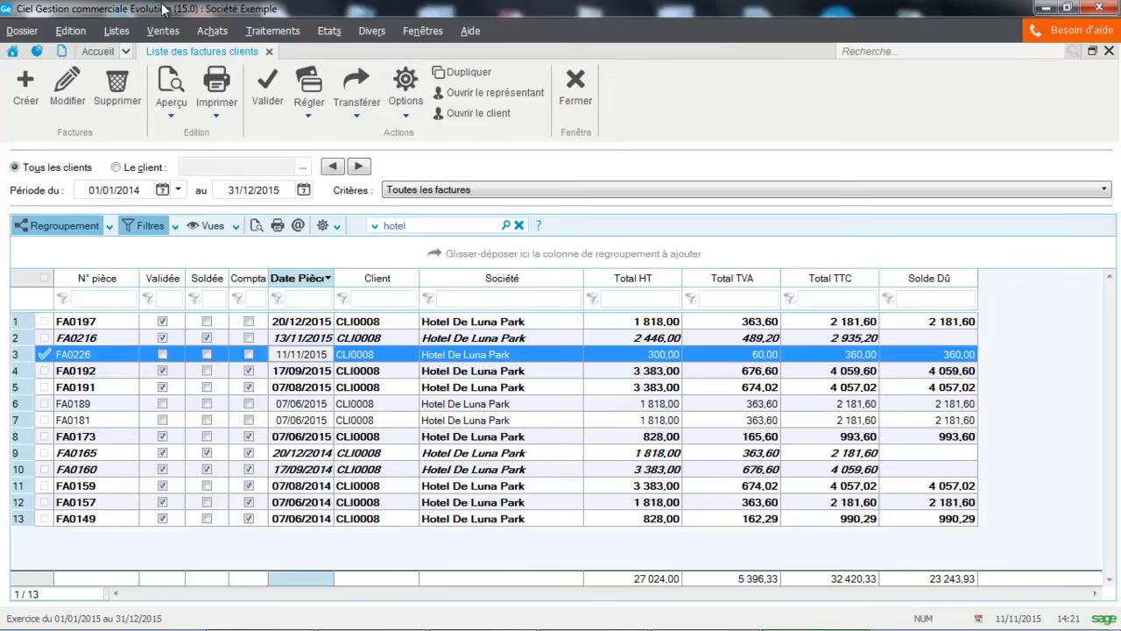
Step: Create a new customer invoice for the client INFO DEBUTANT
click(160, 32)
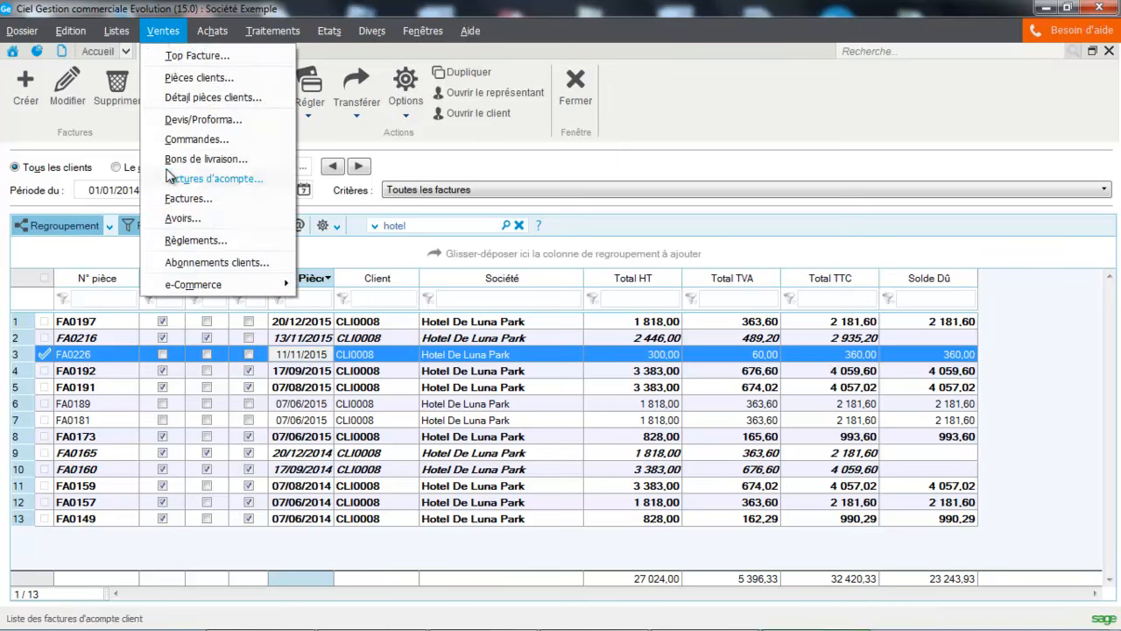
click(174, 199)
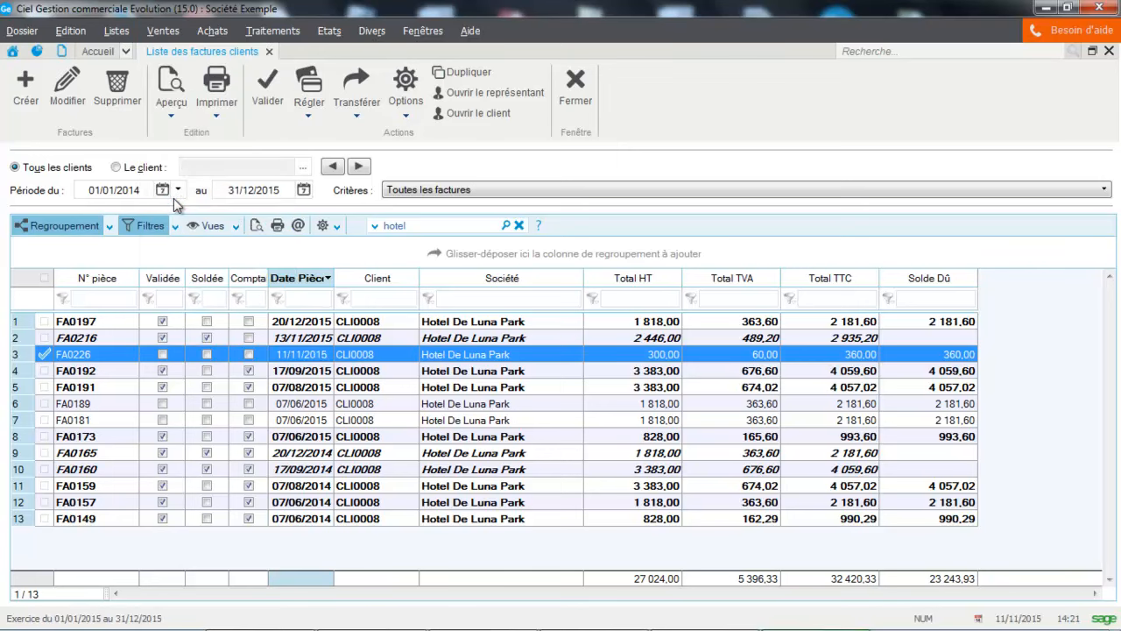
click(19, 98)
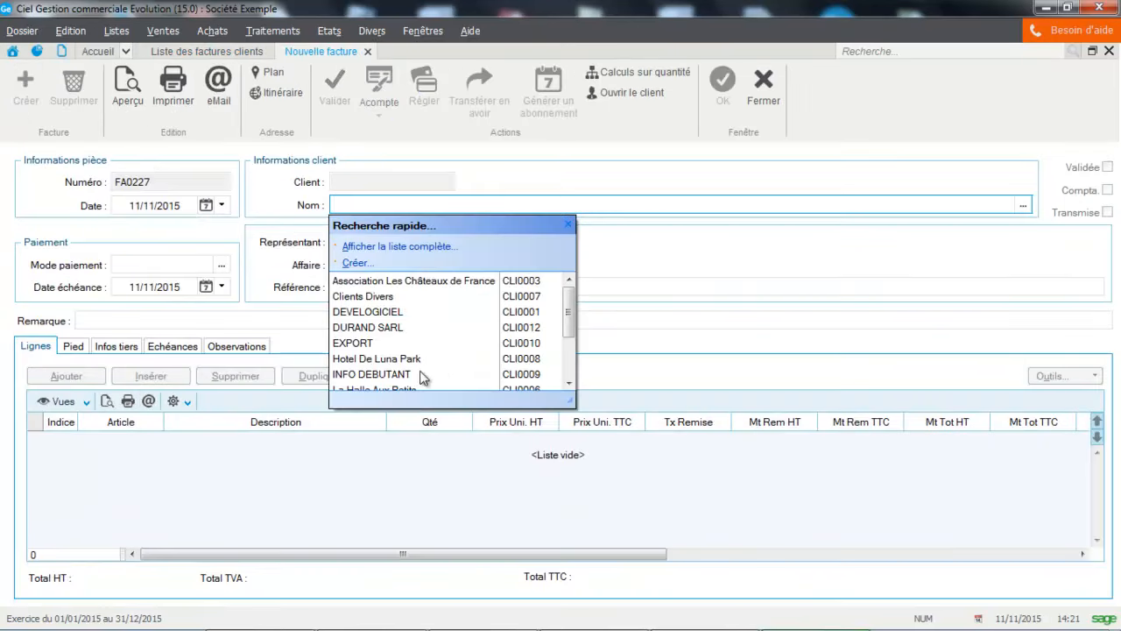
click(393, 376)
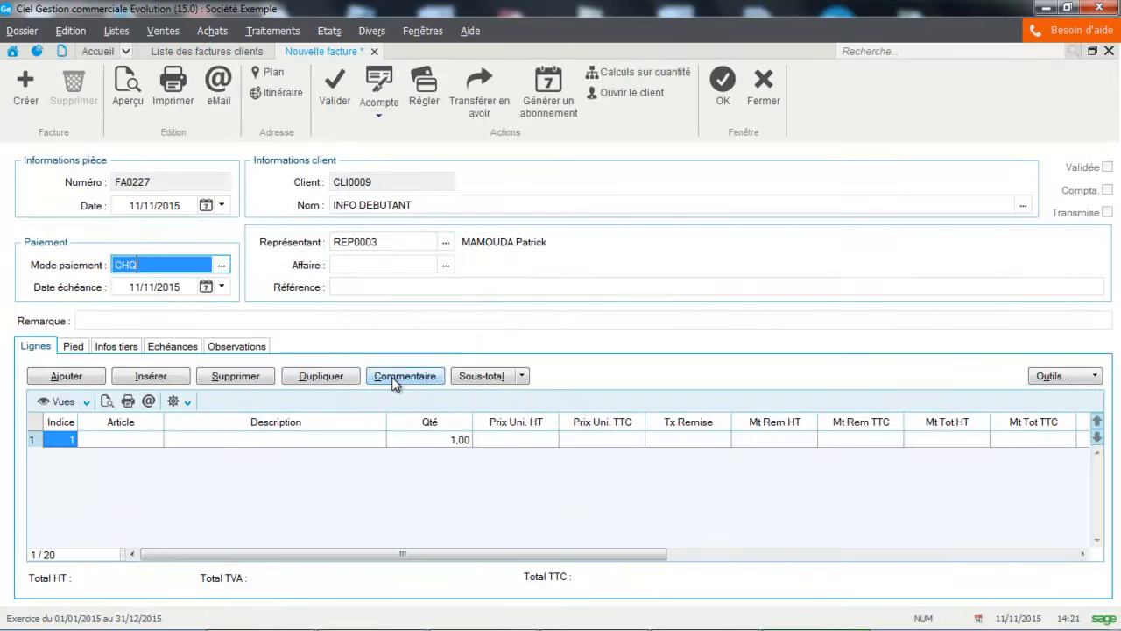
Step: Add the article Imprimante laser couleur (ART0005) to the first invoice line, accepting the insufficient stock and declining the 5,00 % discount
click(120, 438)
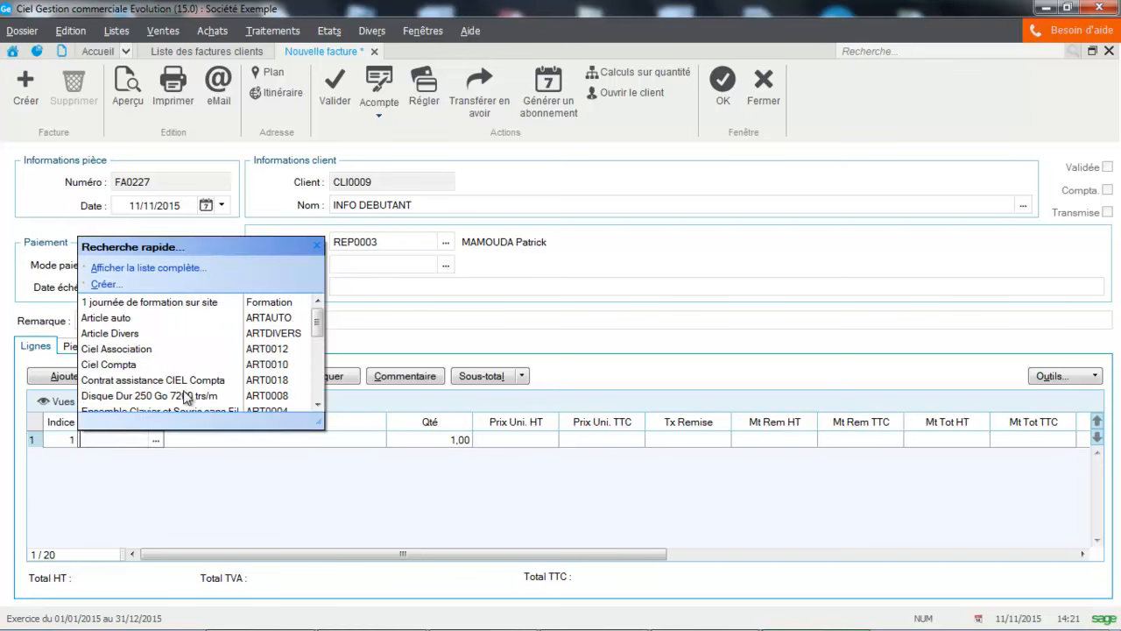
click(318, 404)
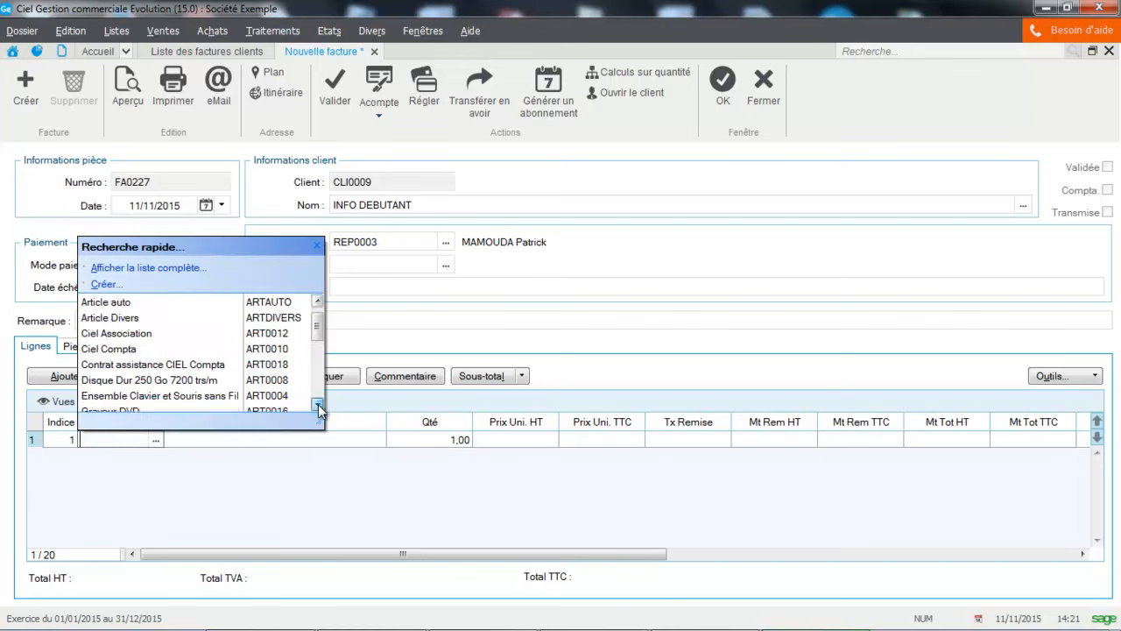
click(318, 403)
click(318, 404)
click(318, 404)
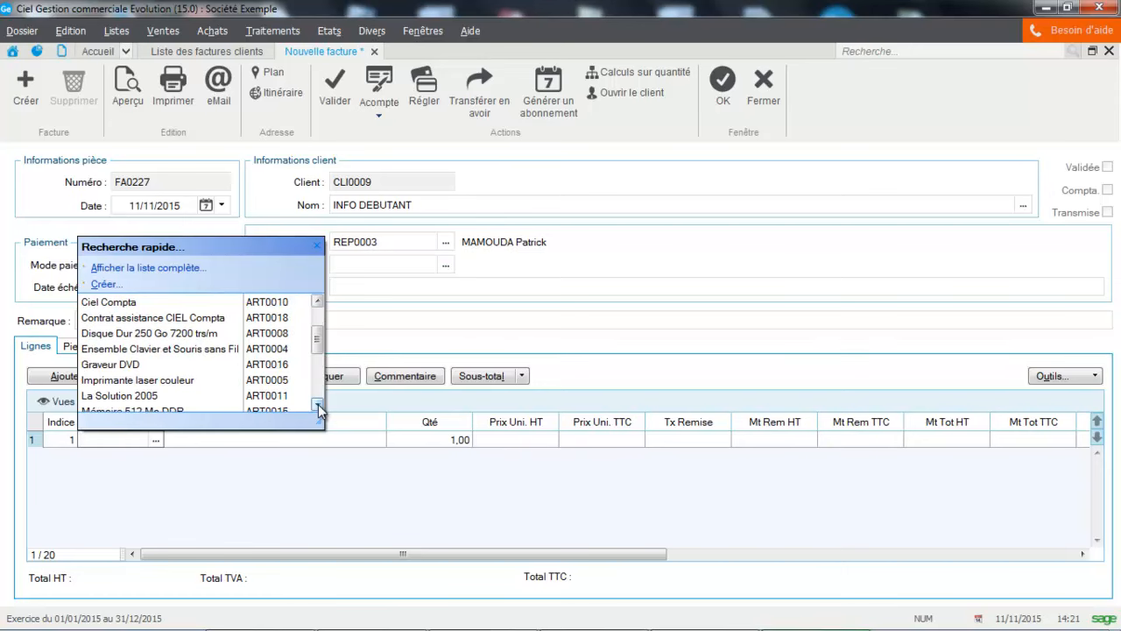
click(151, 381)
click(343, 443)
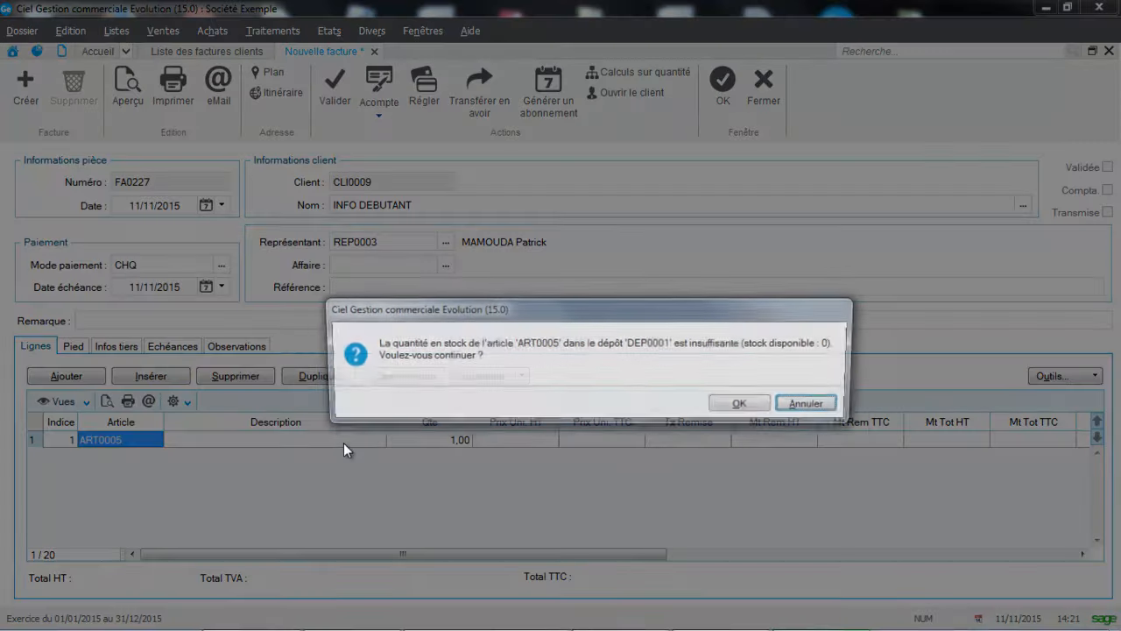
click(762, 405)
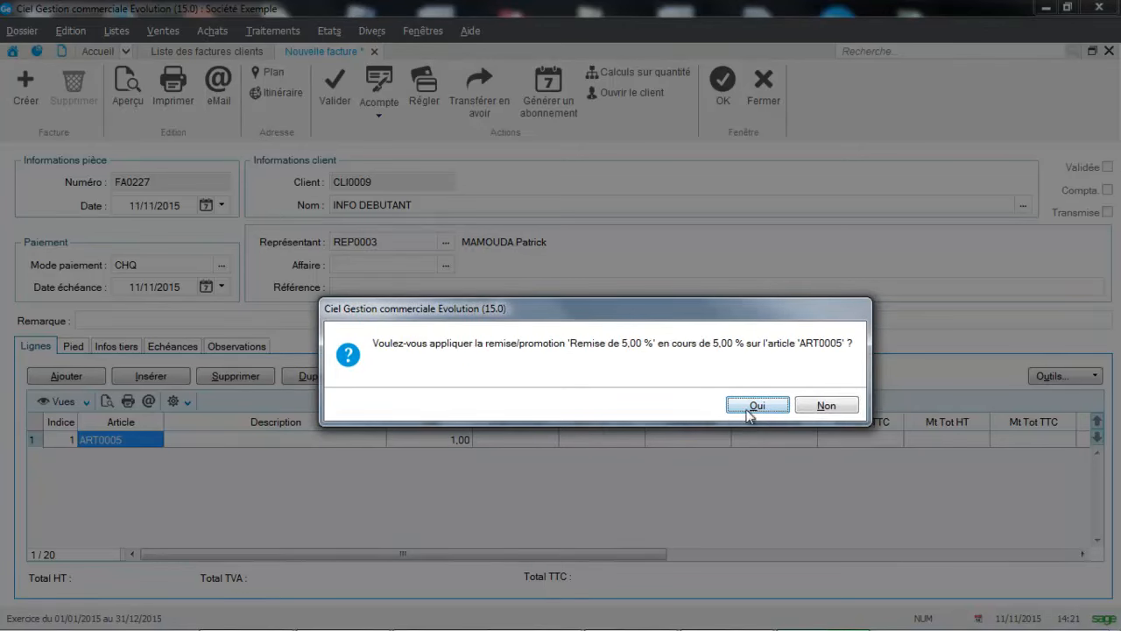
click(829, 408)
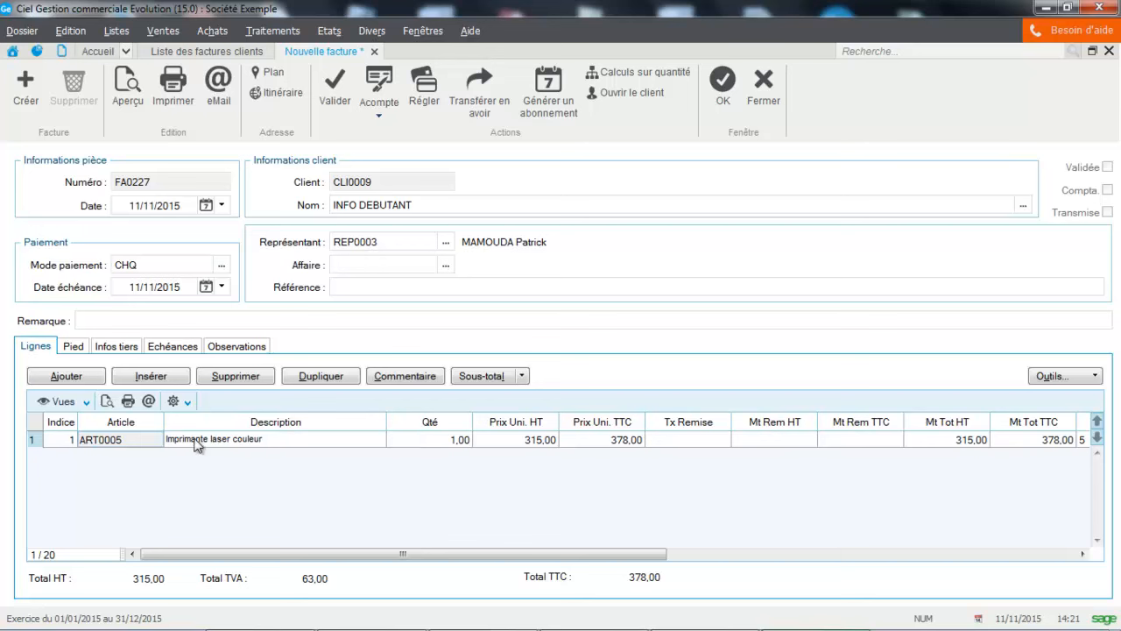
Step: Set the printer line's unit price excluding tax to 50,00, accepting a selling price below the purchase price
click(524, 441)
drag(524, 444, 684, 501)
key(Caps_Lock)
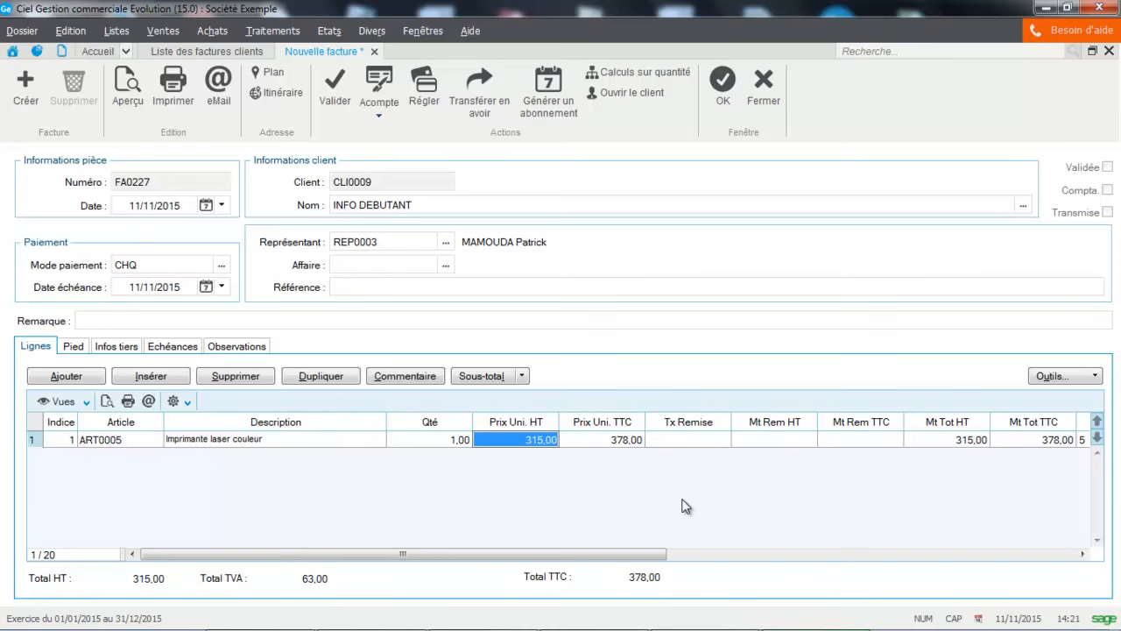
text(50)
key(Return)
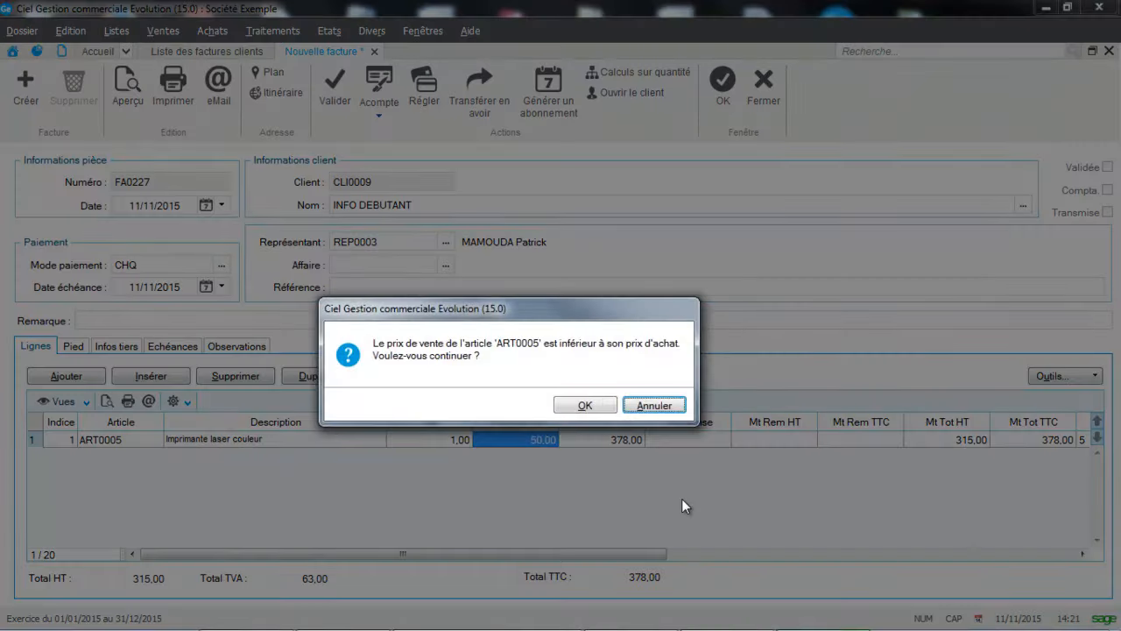
click(581, 403)
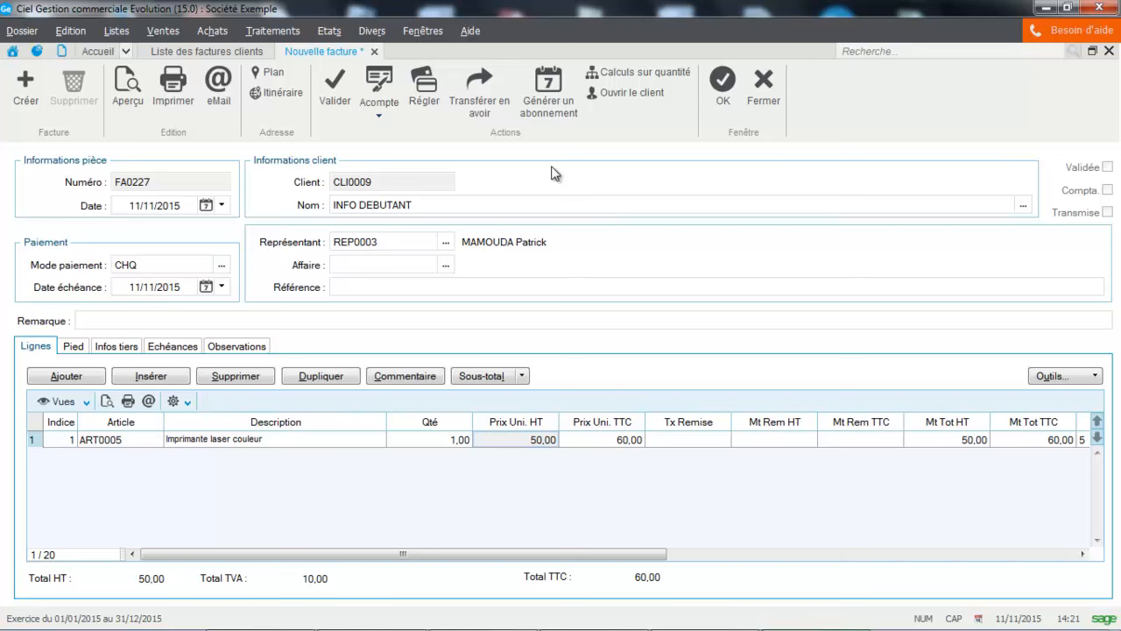
Step: Generate a subscription from the invoice, saving it and postponing its processing options, and label the subscription "Abonnement mensuel"
click(562, 97)
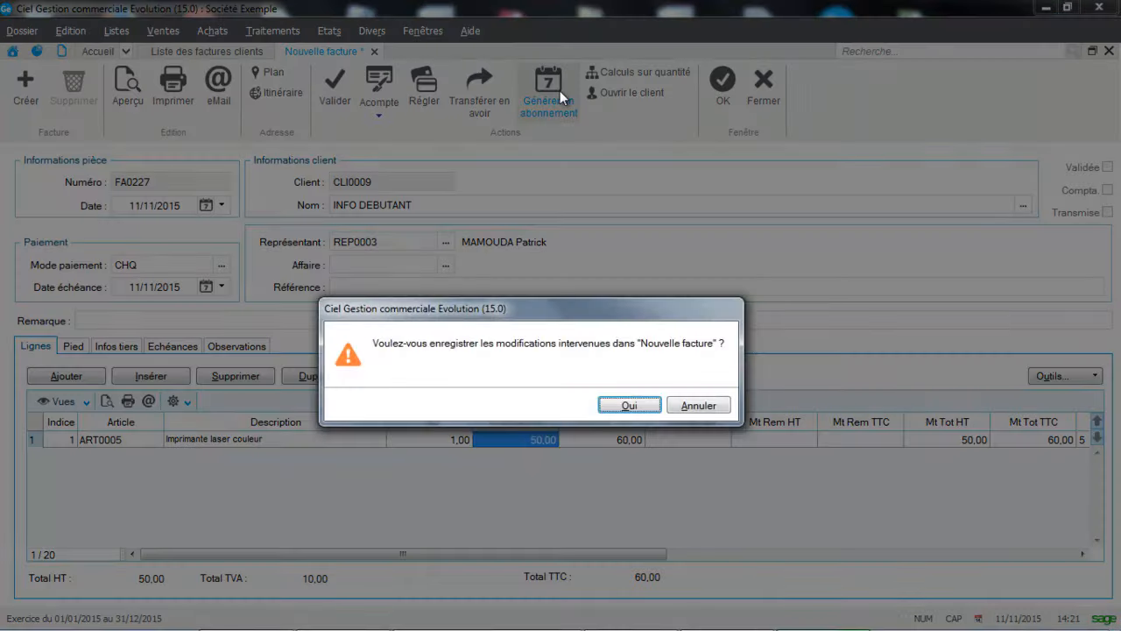
click(629, 406)
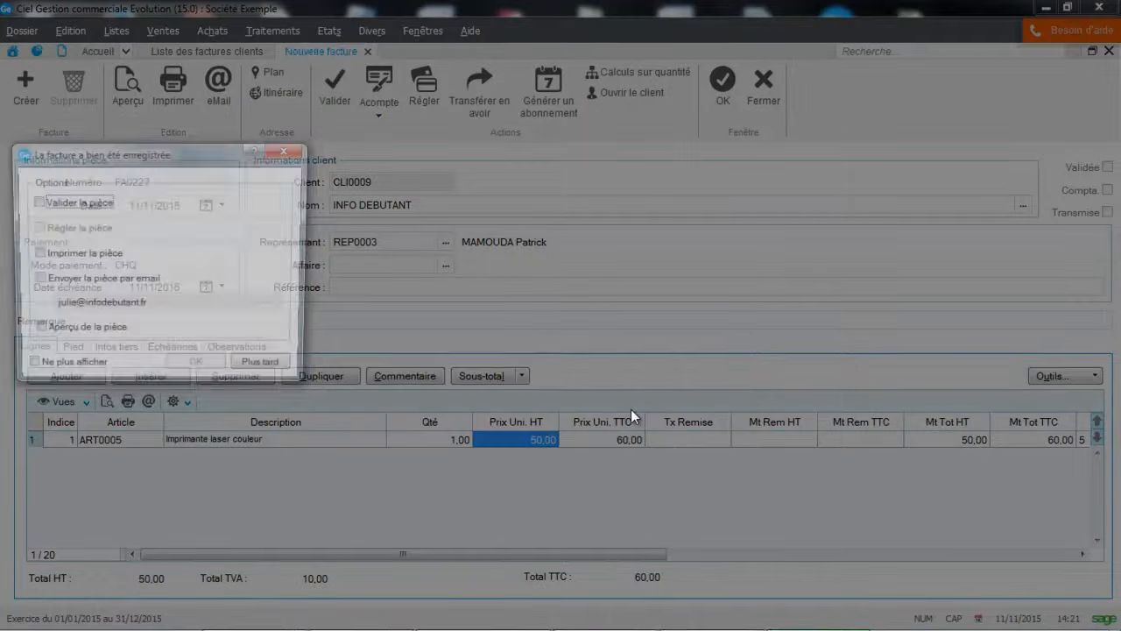
click(266, 370)
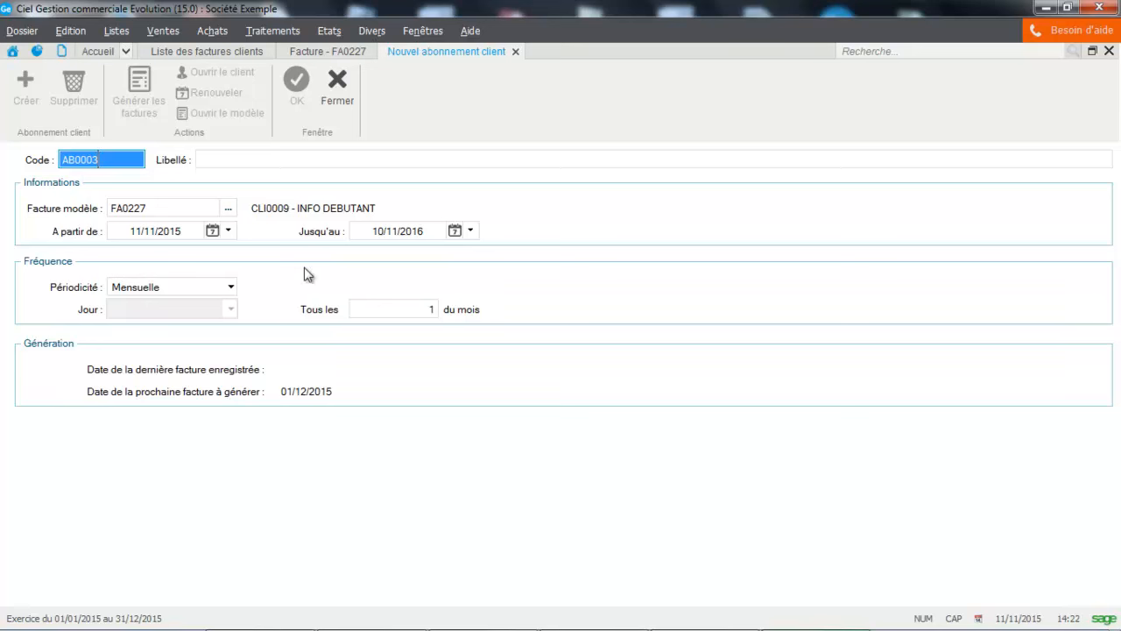
click(254, 158)
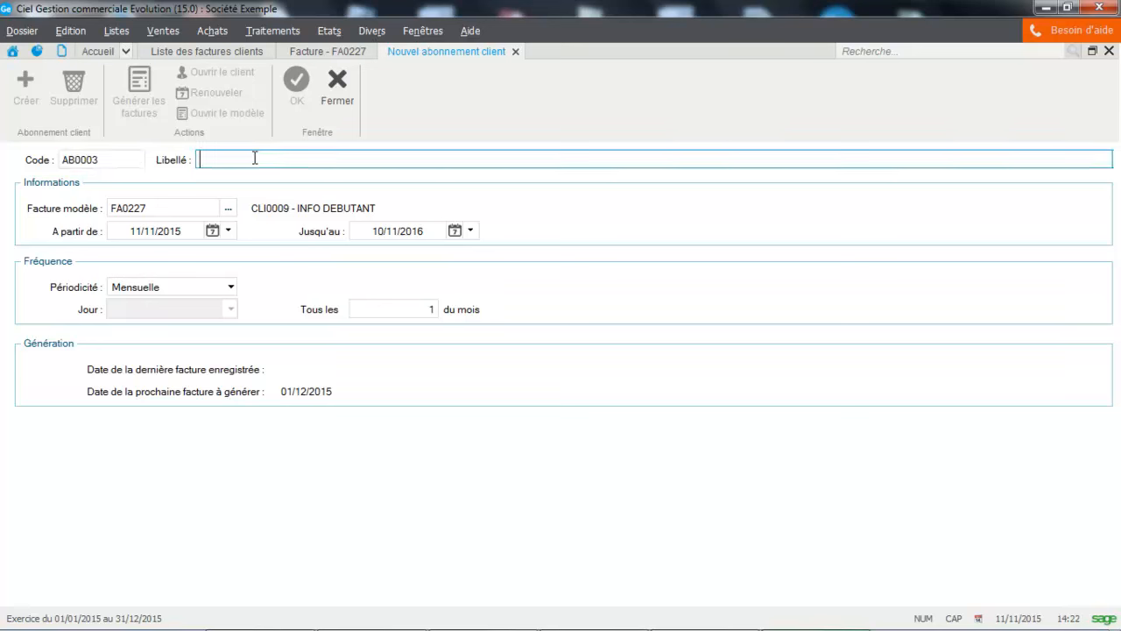
text(Abonnement m)
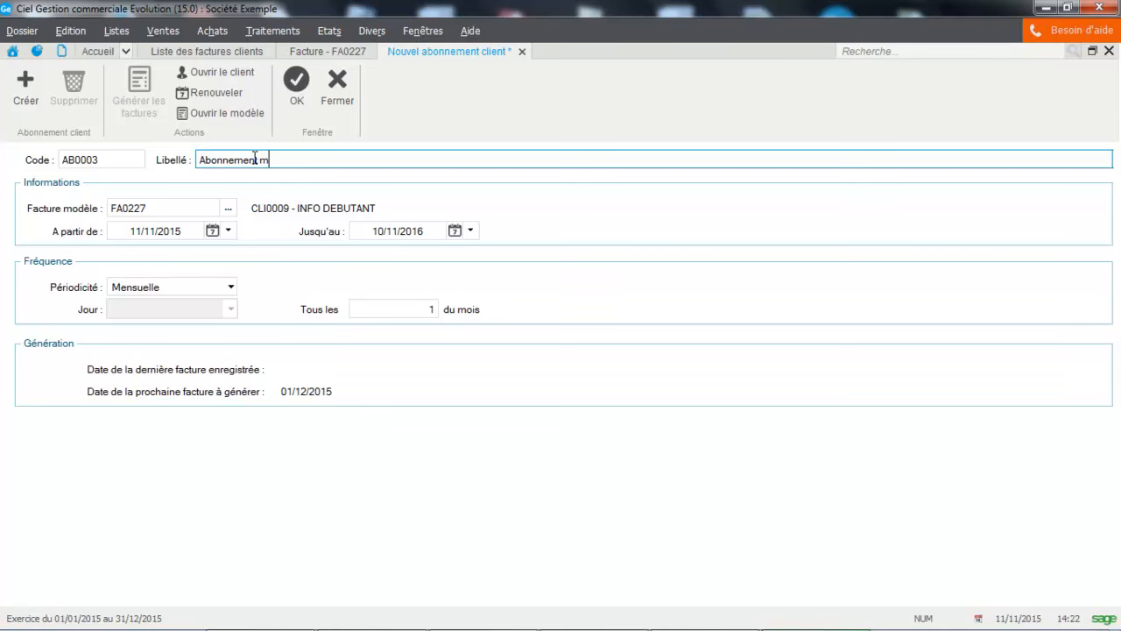
text(ensuel)
Step: Set the subscription period from 11/12/2015 to 10/11/2018
click(213, 231)
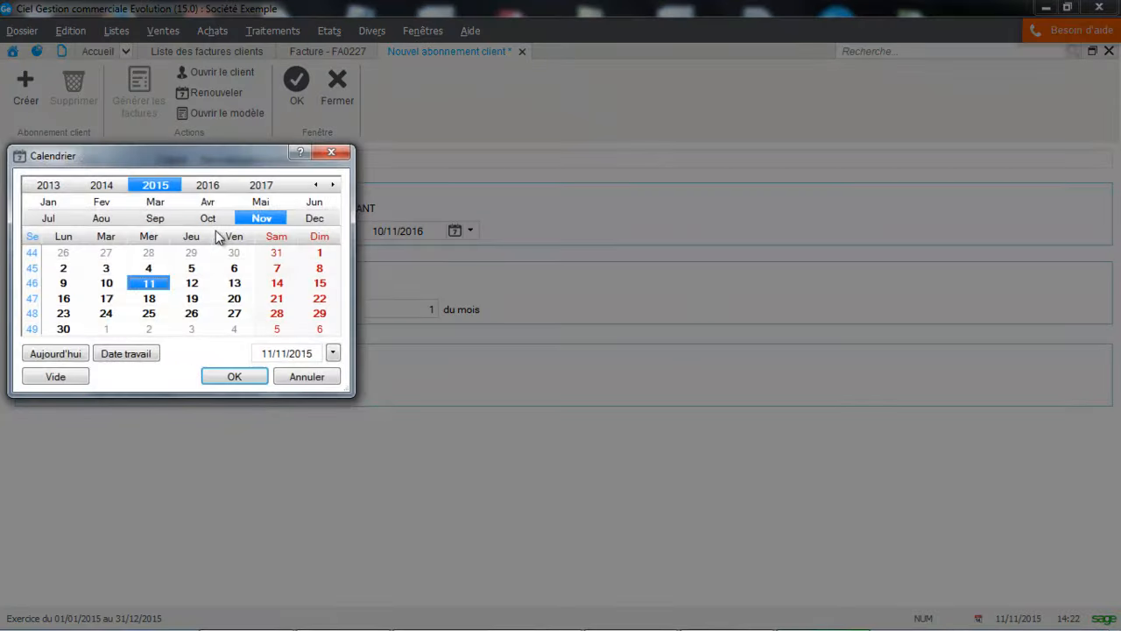
click(314, 219)
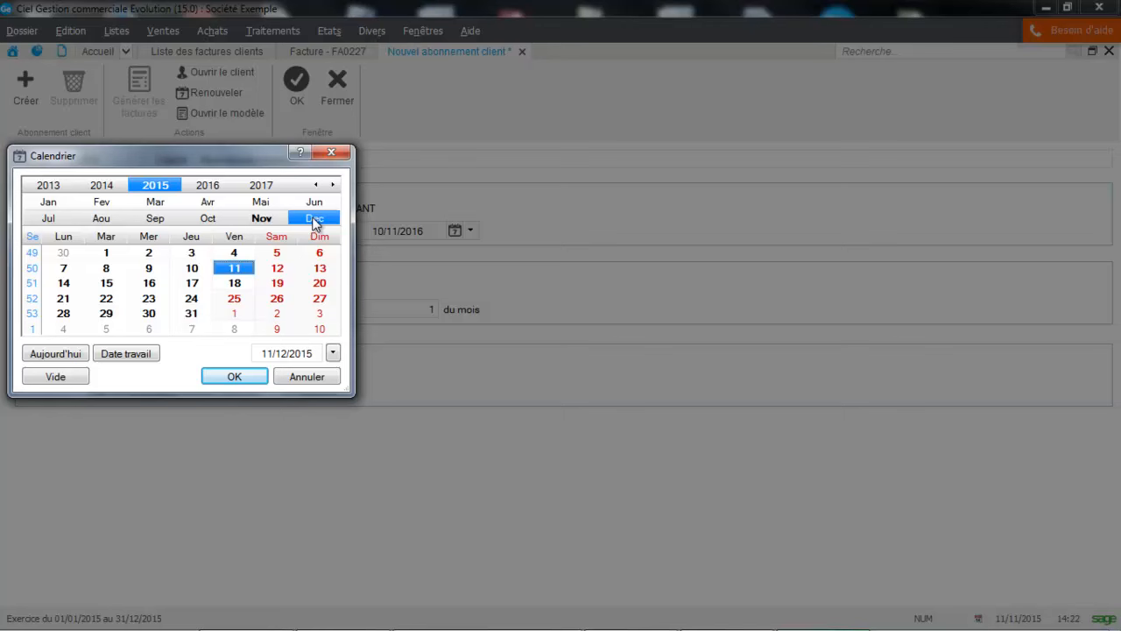
click(252, 378)
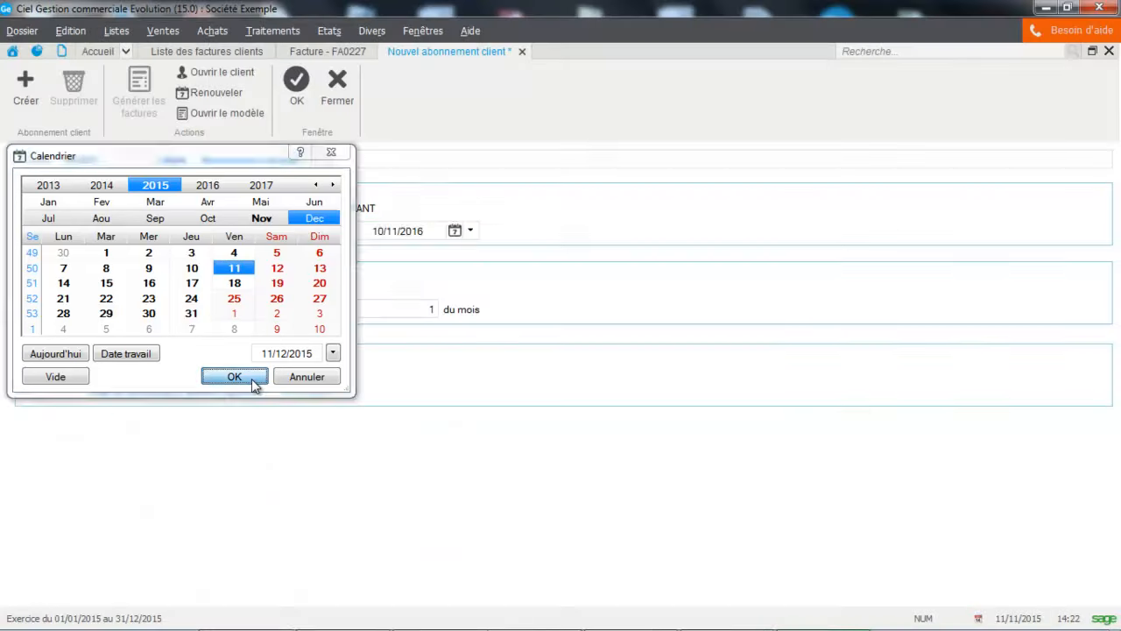
click(452, 233)
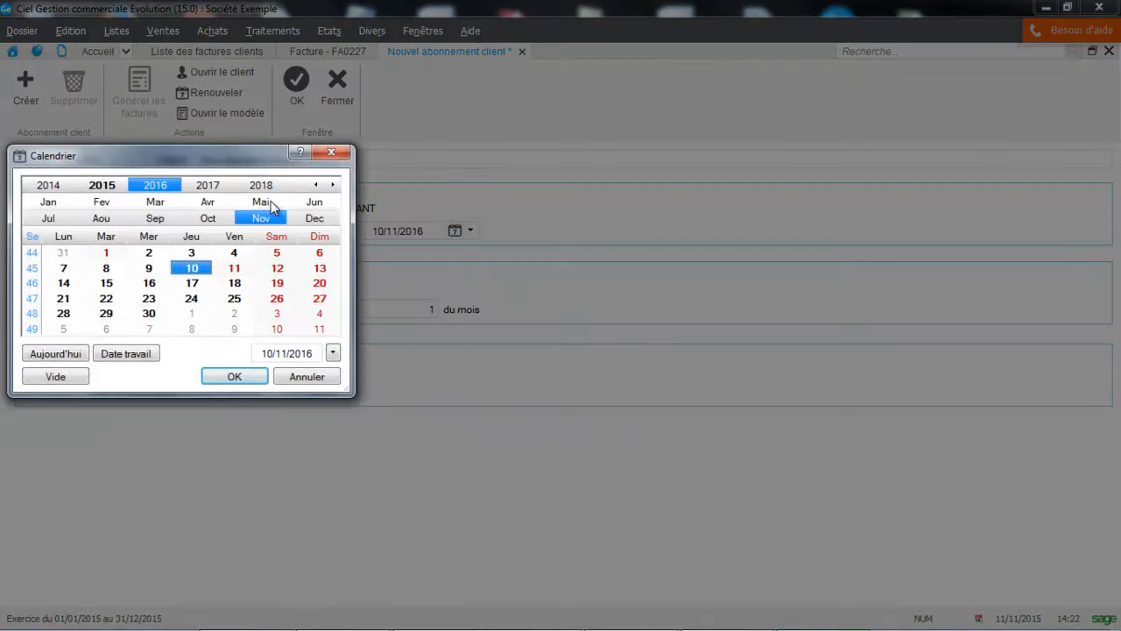
click(253, 184)
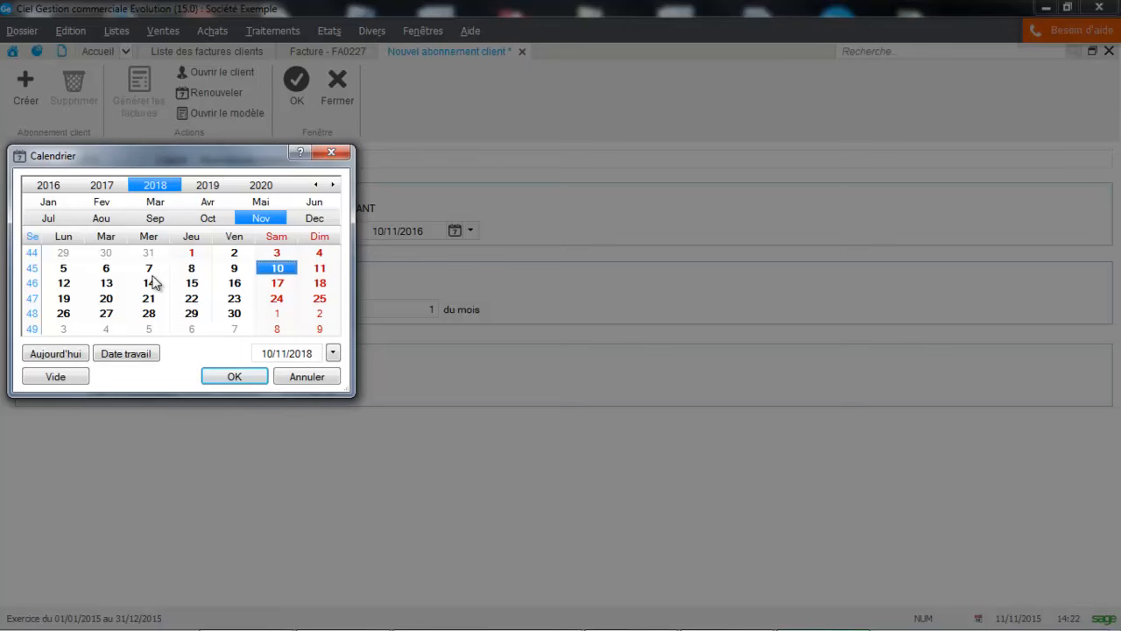
click(231, 375)
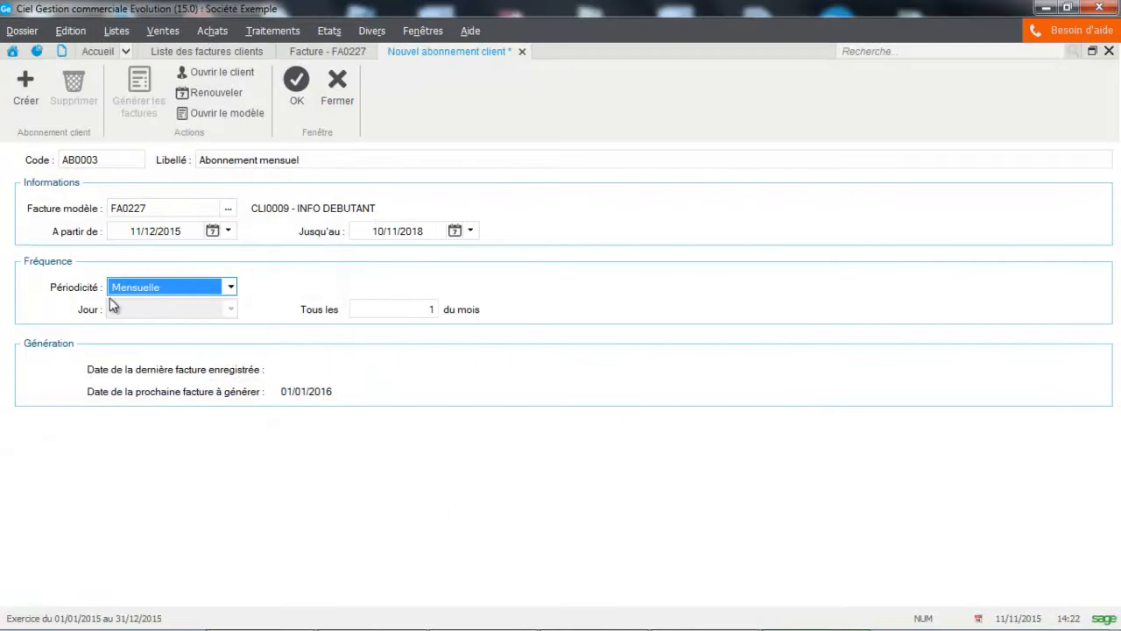
Step: Set the monthly billing to day 10 of the month and save the subscription without generating its invoices
click(421, 310)
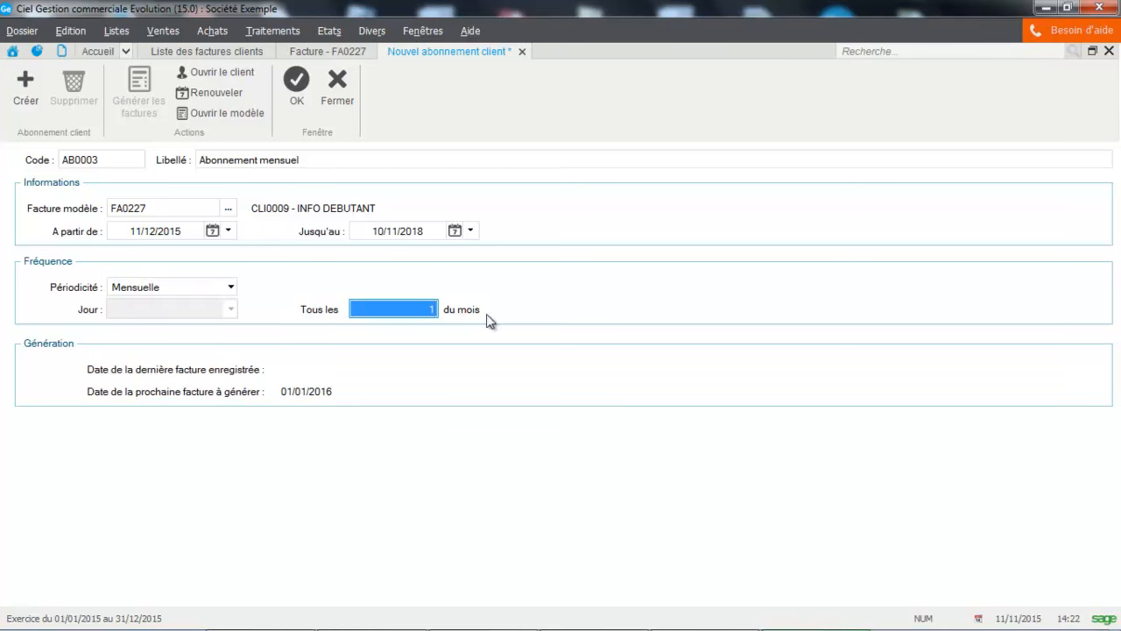
key(BackSpace)
key(Caps_Lock)
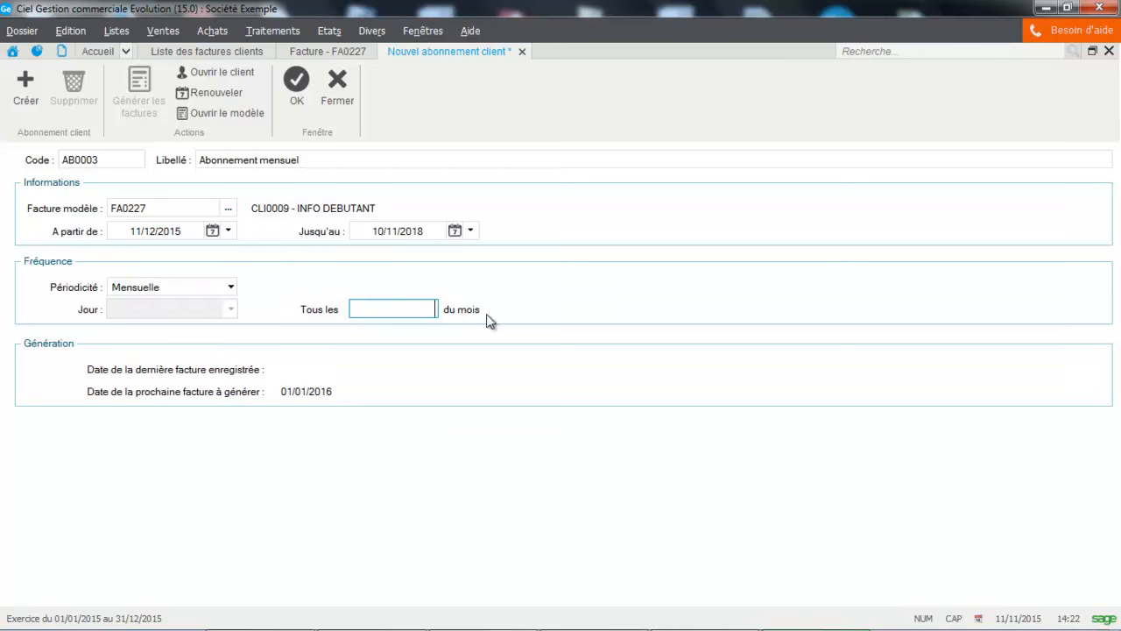
text(10)
key(Tab)
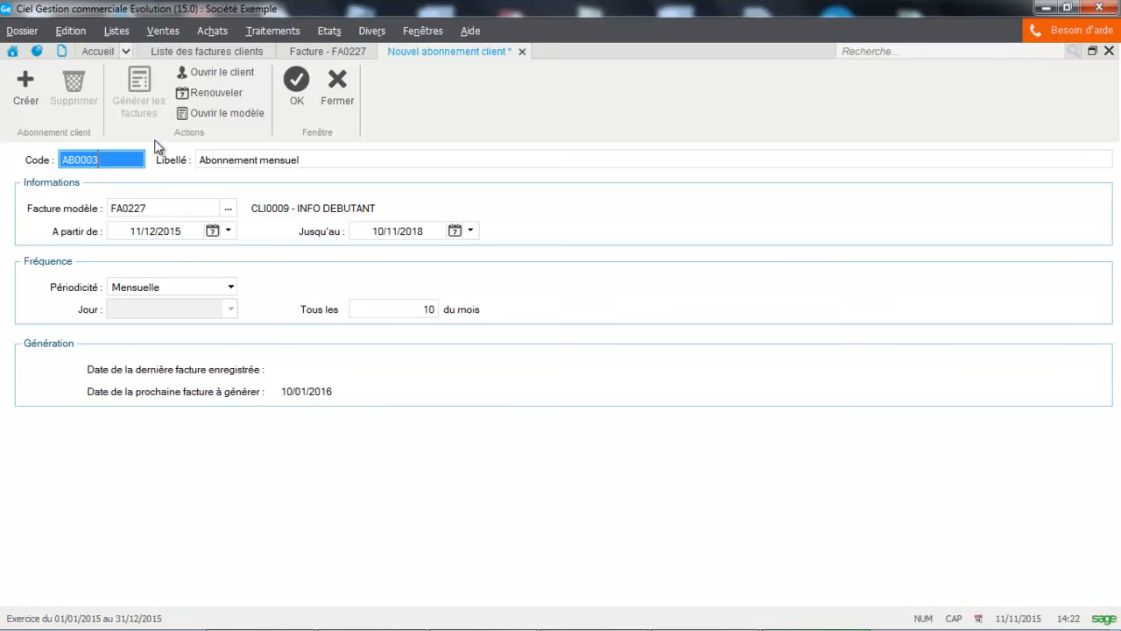
click(288, 88)
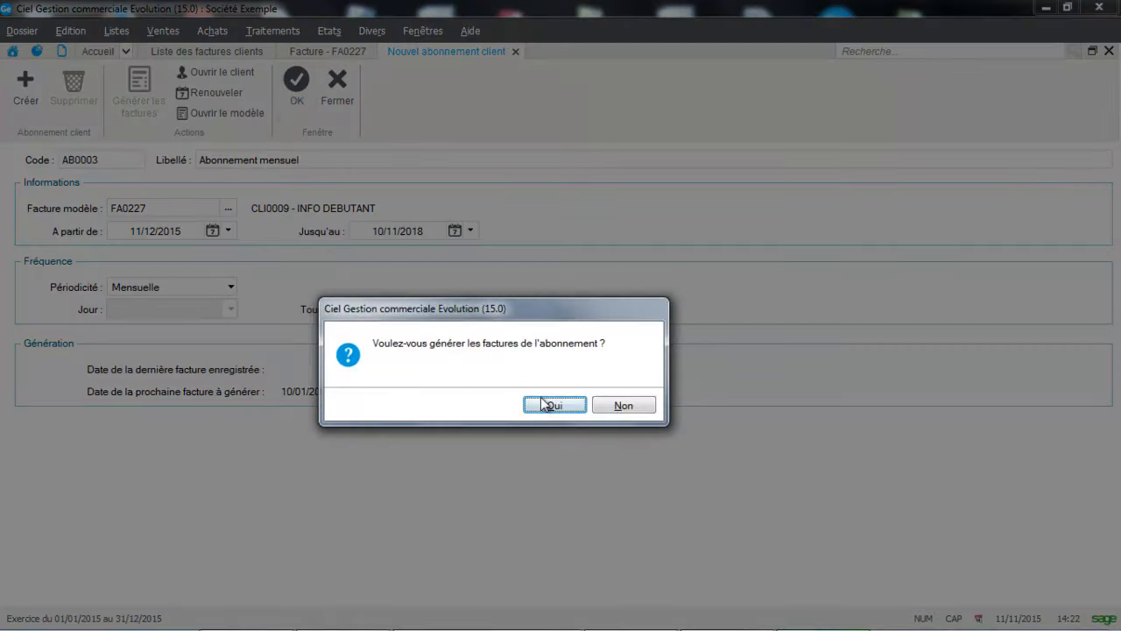
click(605, 403)
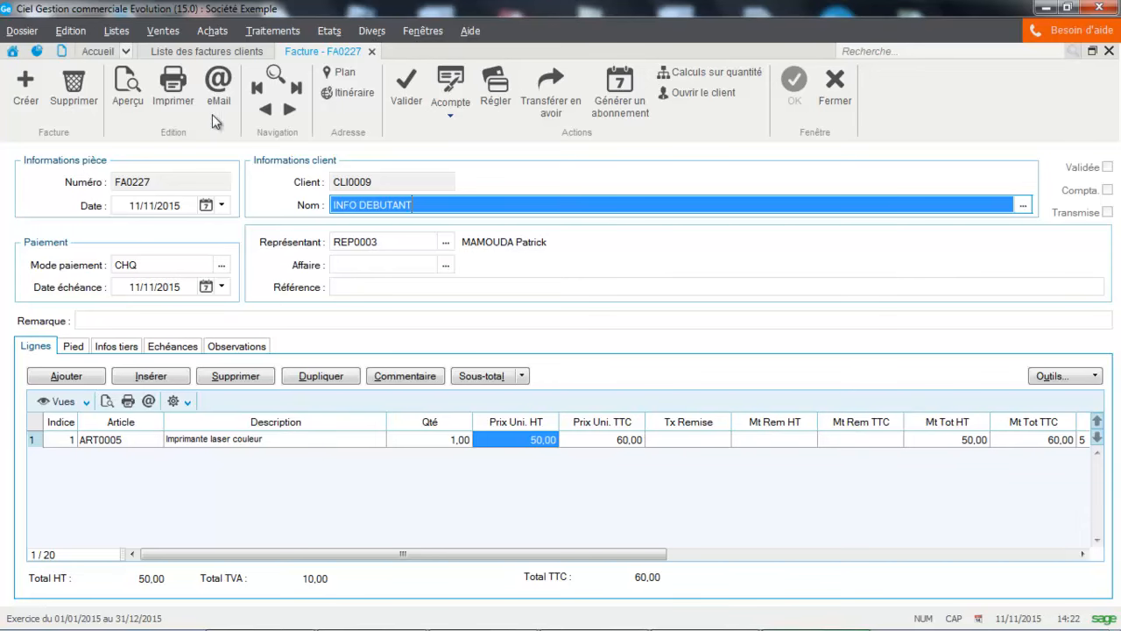
Step: Close the INFO DEBUTANT invoice and open the list of customer subscriptions
click(830, 97)
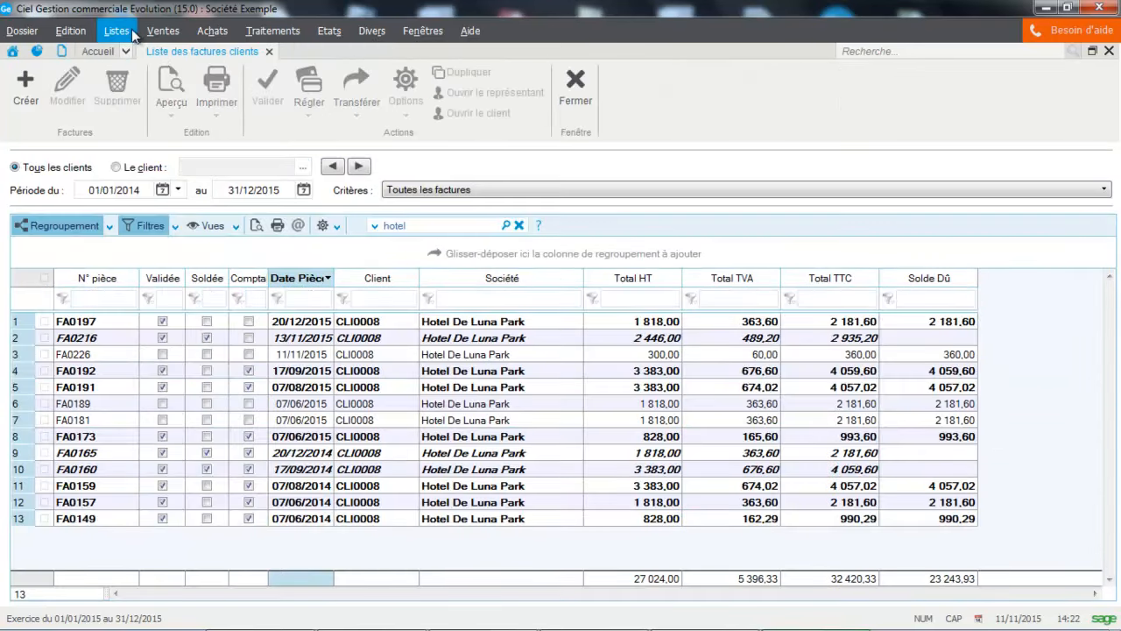
click(163, 31)
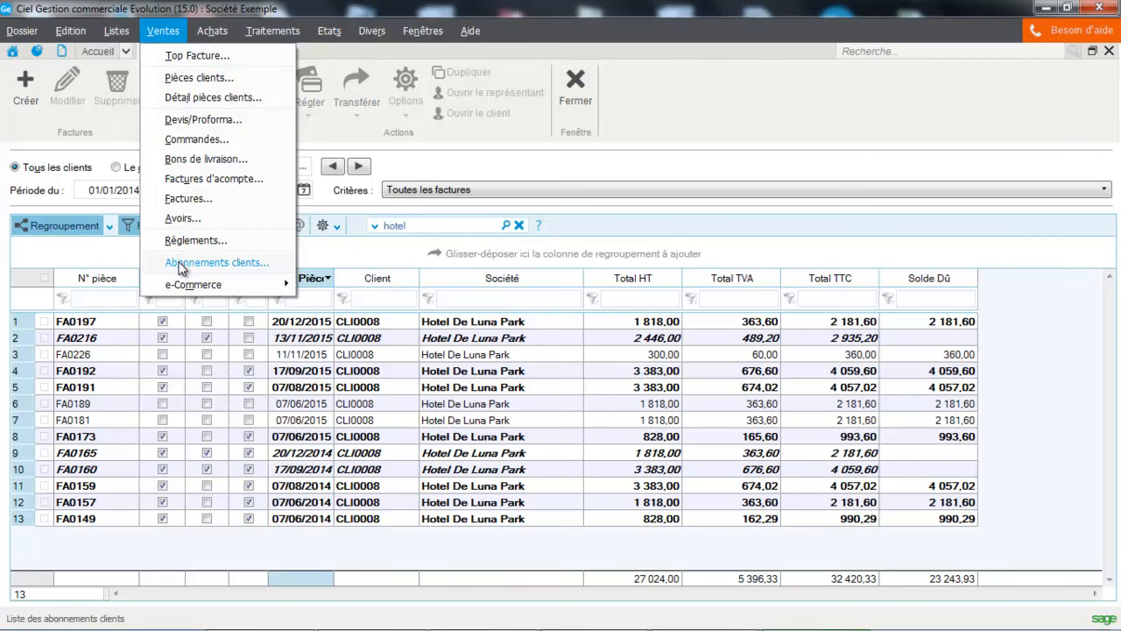
click(180, 263)
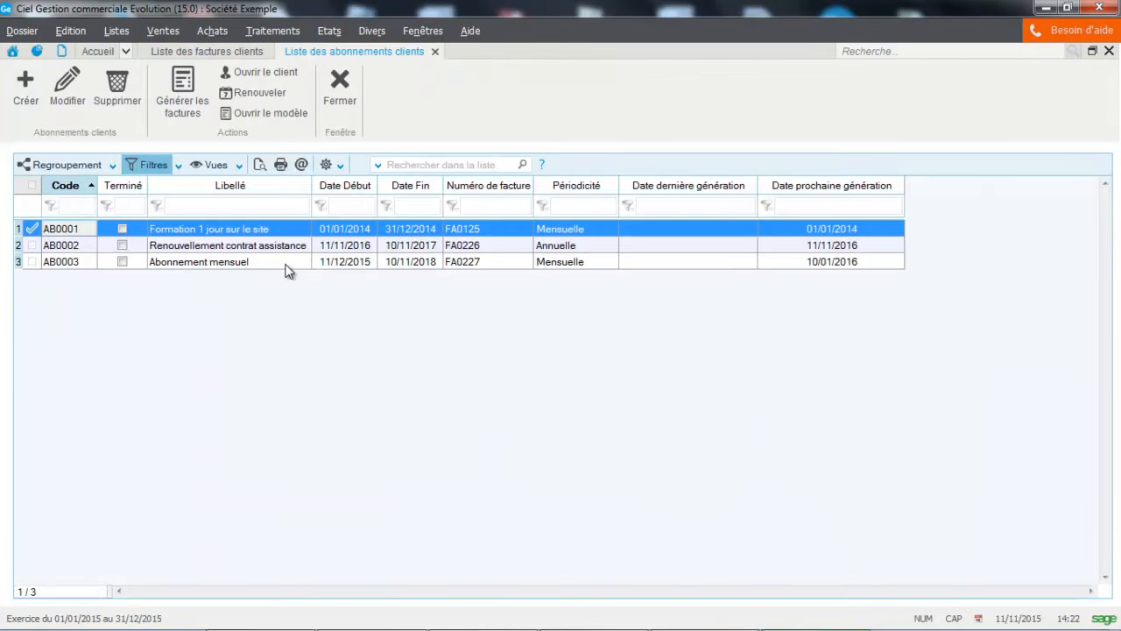